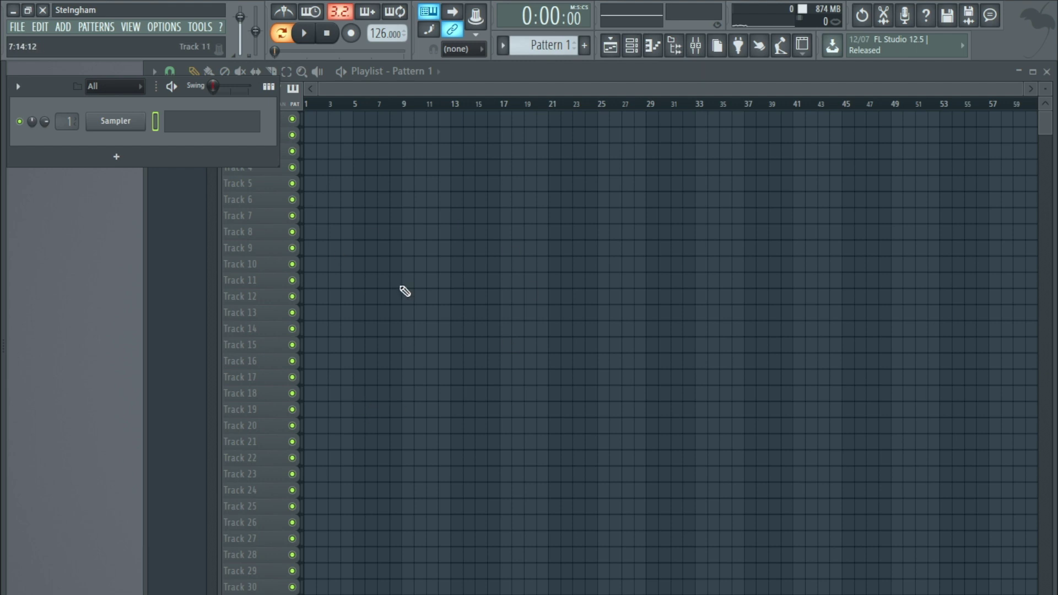
Step: Create a new project from the Basic template in the Minimal category
click(17, 27)
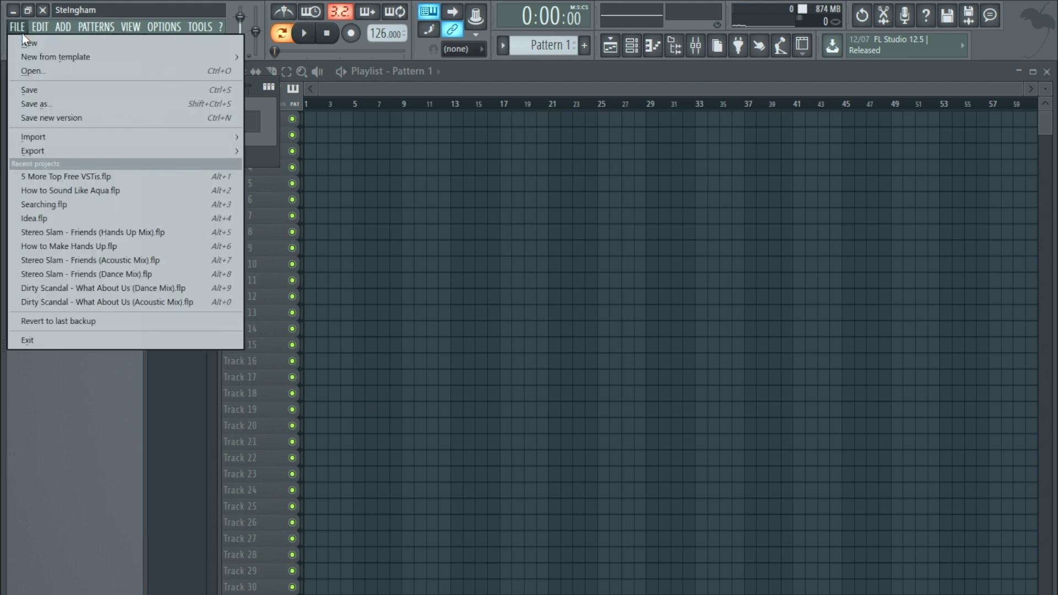
click(567, 94)
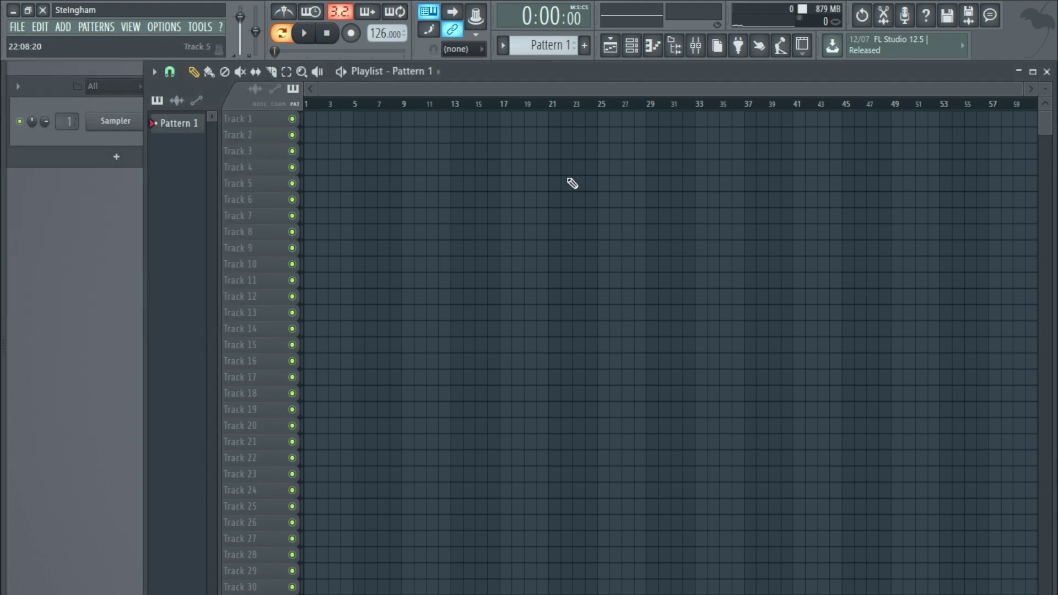
click(17, 27)
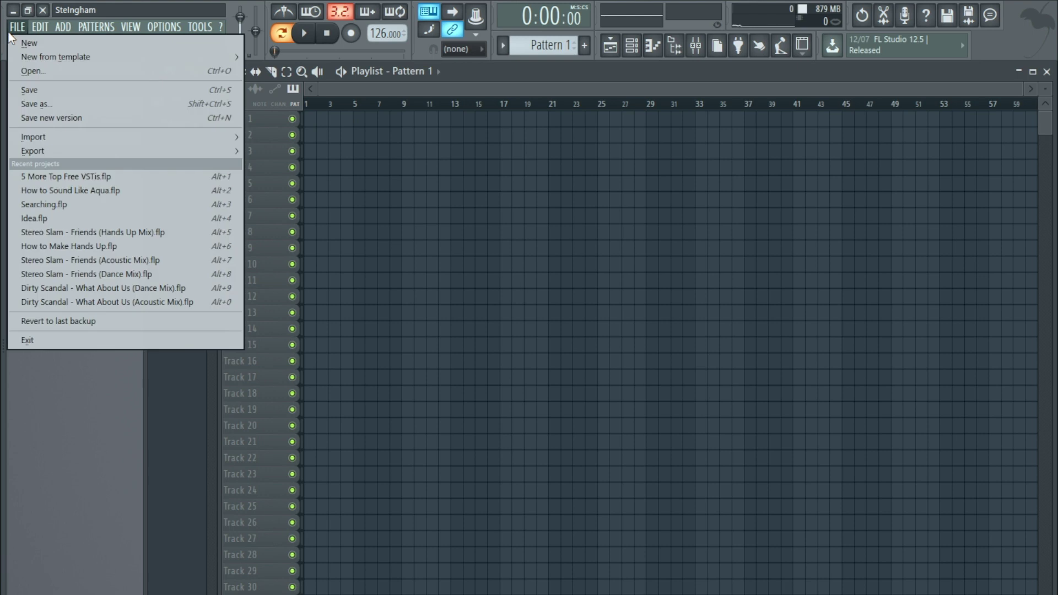
mouse_move(166, 58)
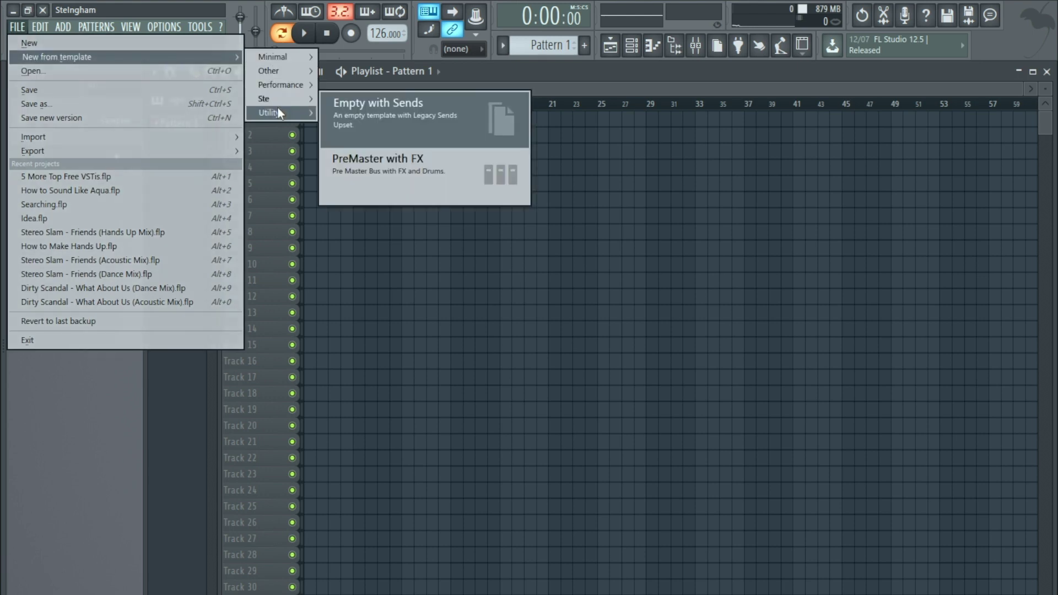
mouse_move(268, 58)
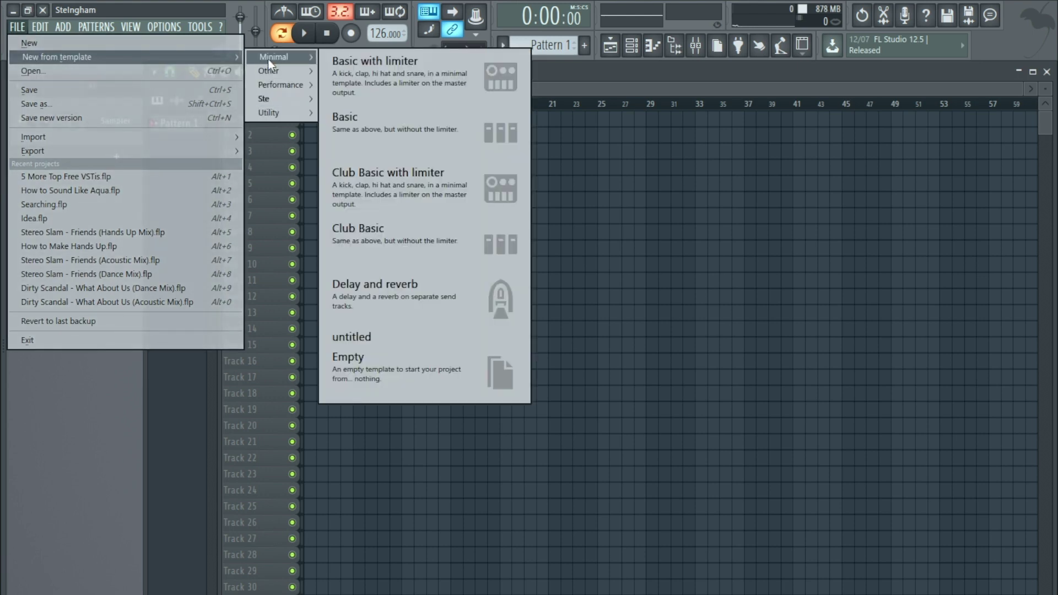
mouse_move(280, 104)
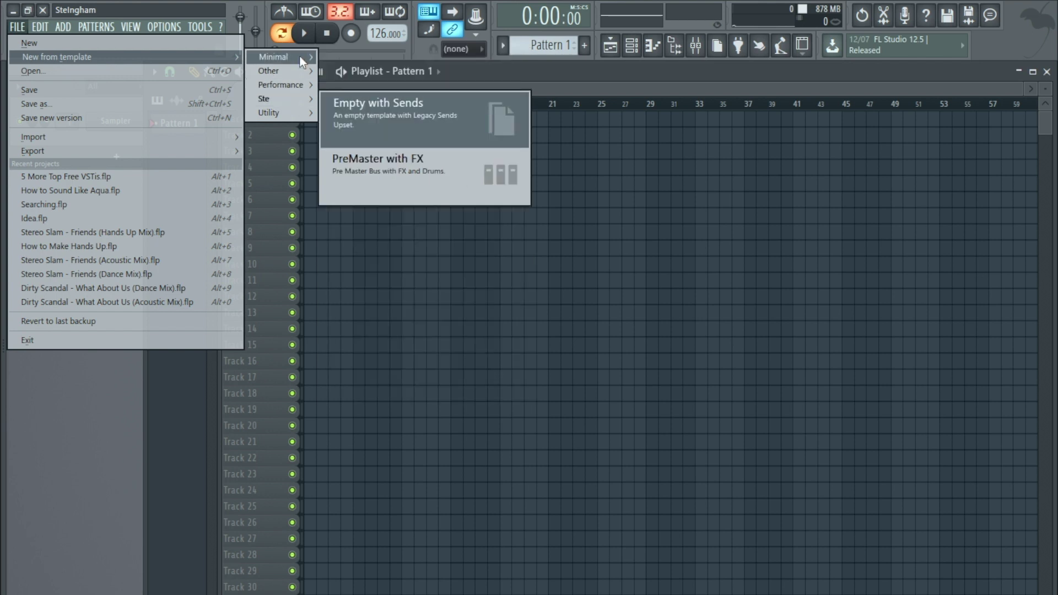
click(422, 131)
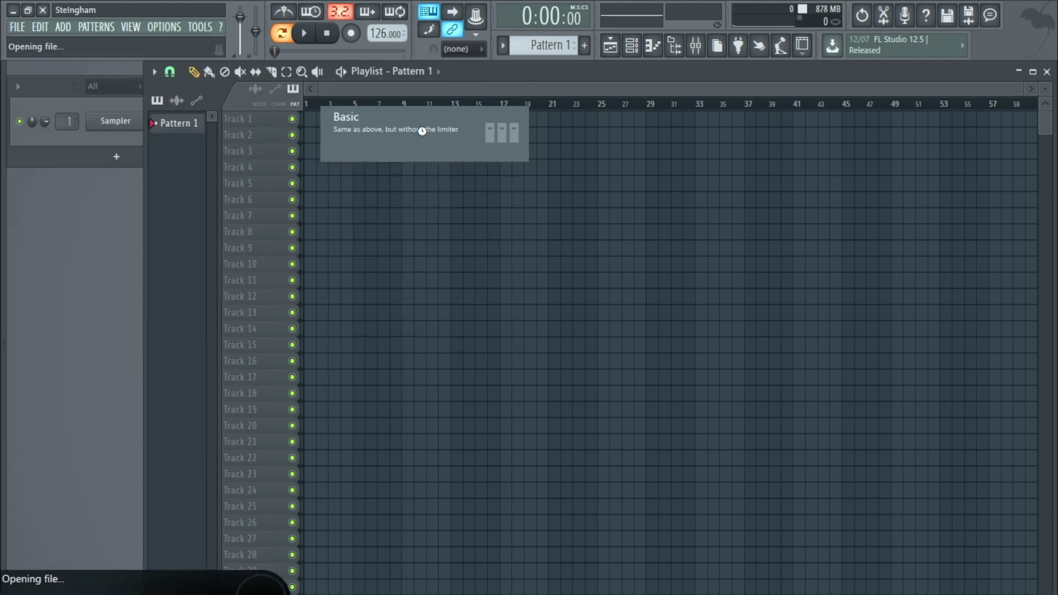
Step: Open the mixer, examine its last insert tracks for send channels, and close the mixer
click(136, 28)
click(146, 95)
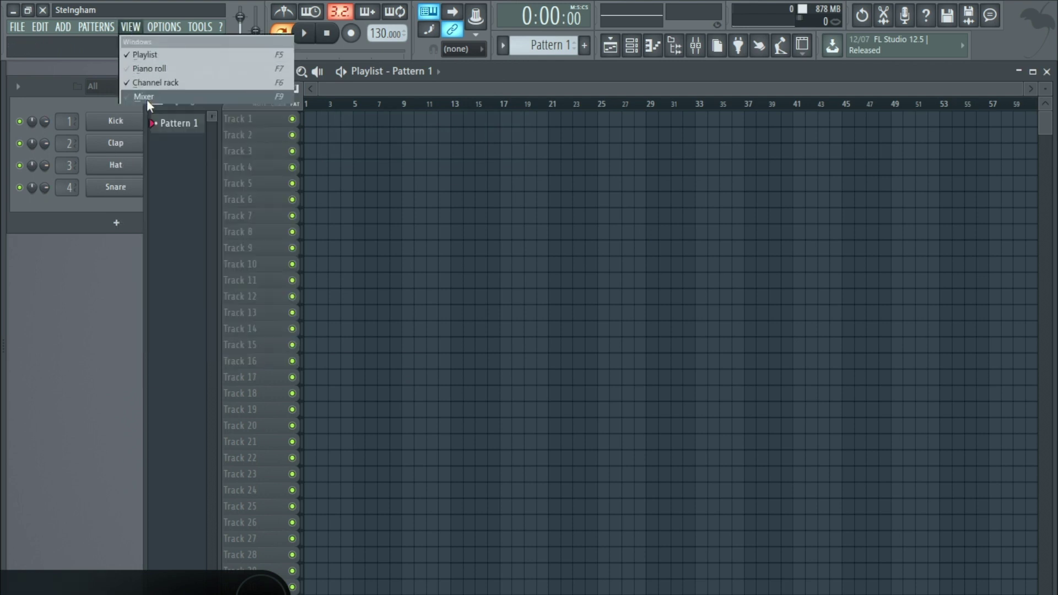
scroll(524, 208, down, 5)
scroll(522, 209, down, 10)
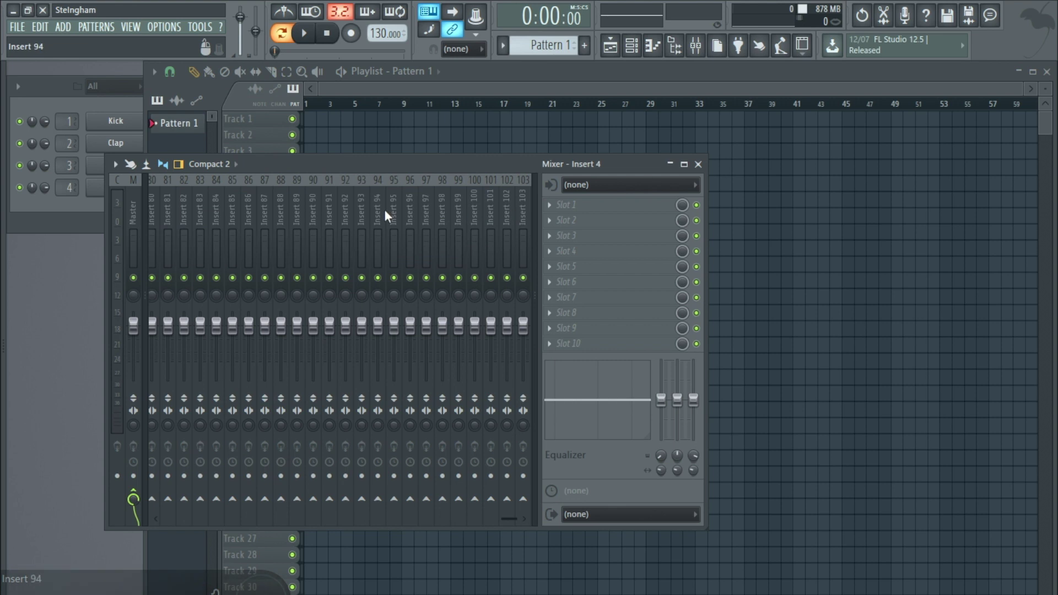
click(698, 164)
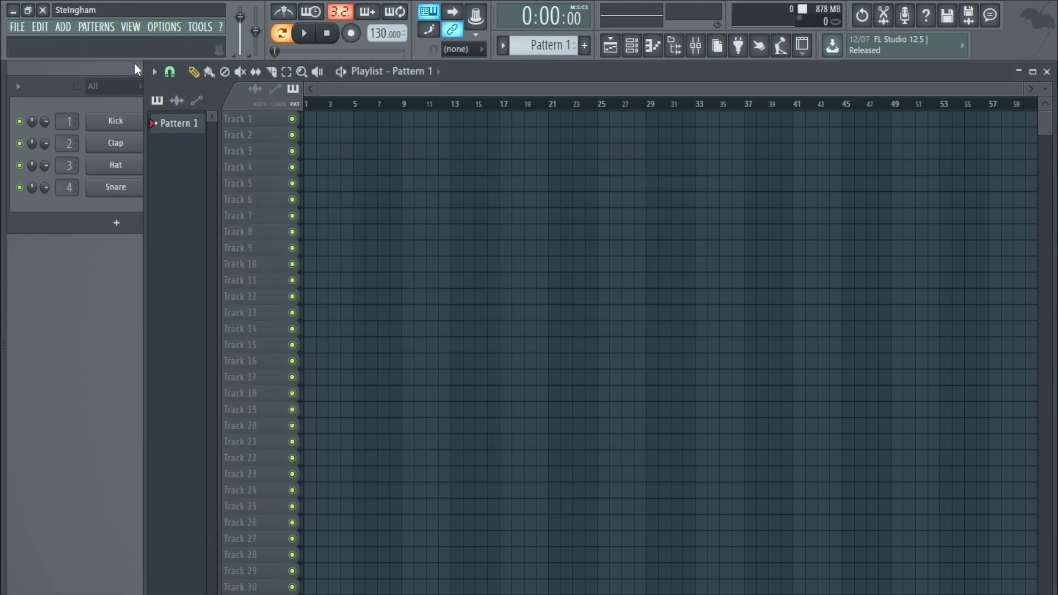
Step: Create a new project from the Empty with Sends template
click(17, 27)
mouse_move(215, 62)
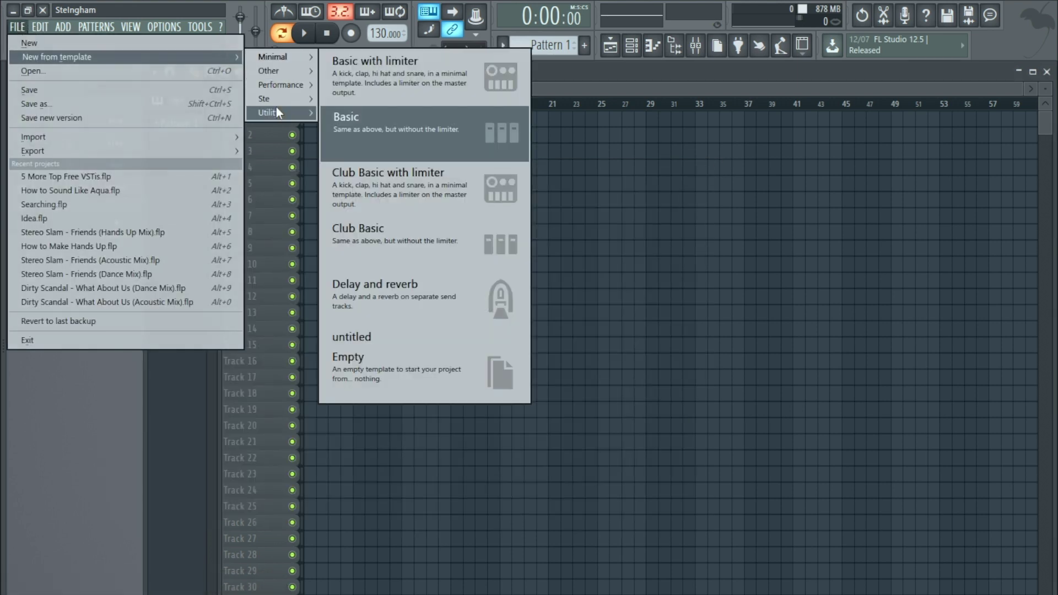
mouse_move(286, 96)
click(378, 111)
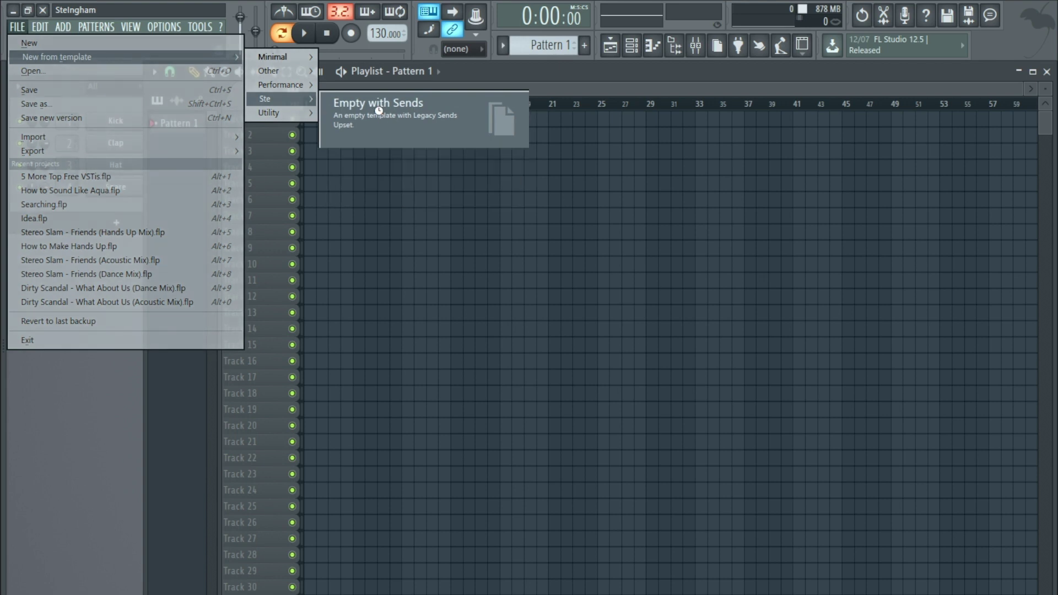
Step: Open the mixer and inspect the separately docked send tracks, Insert 100 to Insert 103
click(132, 26)
click(142, 96)
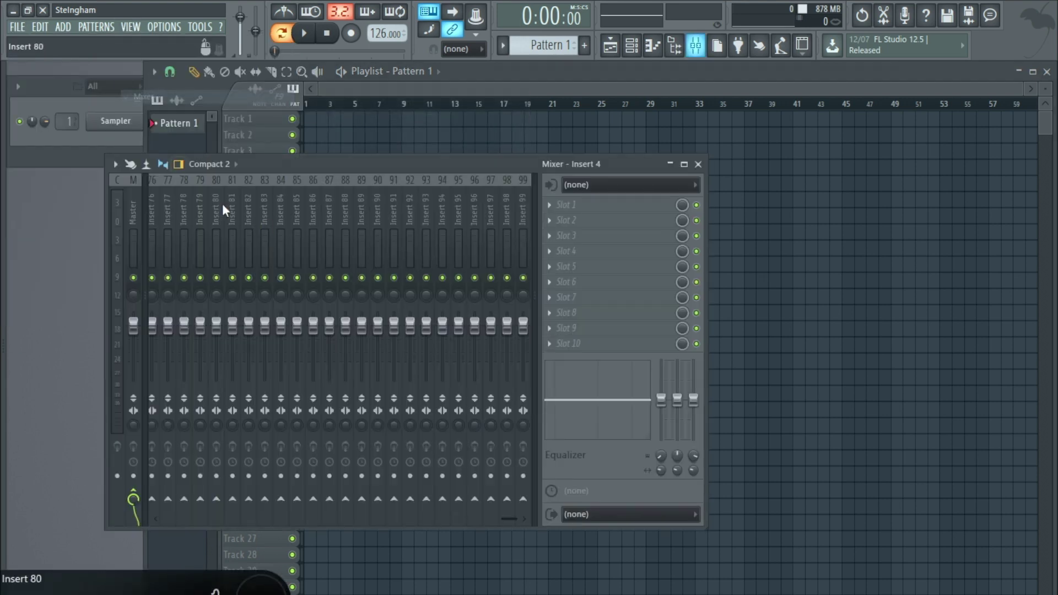
click(532, 249)
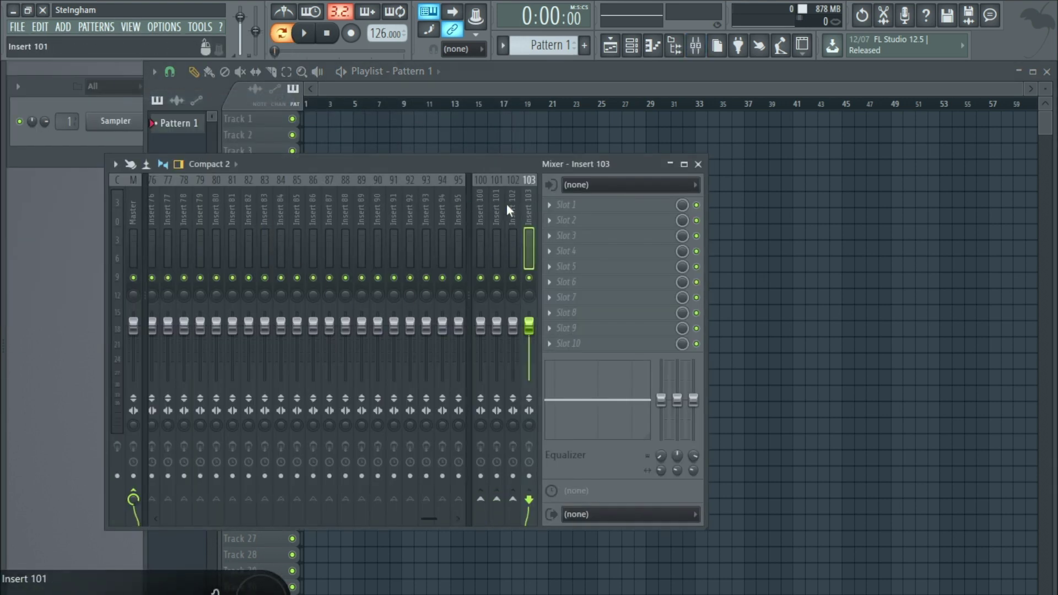
click(484, 218)
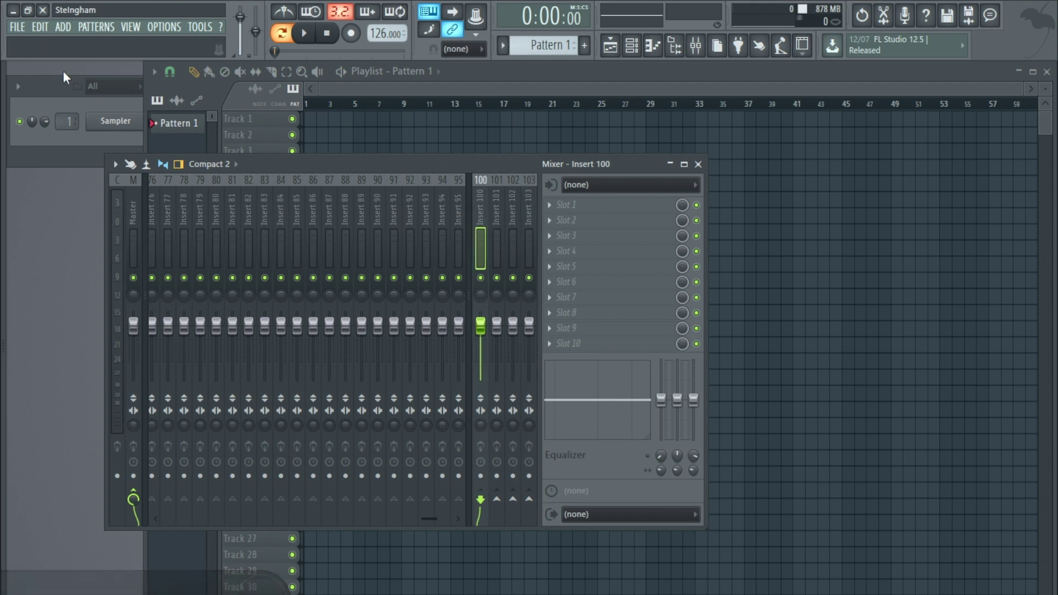
Step: Start another new project from the Minimal category's Basic template, keeping the mixer open
click(17, 27)
mouse_move(108, 58)
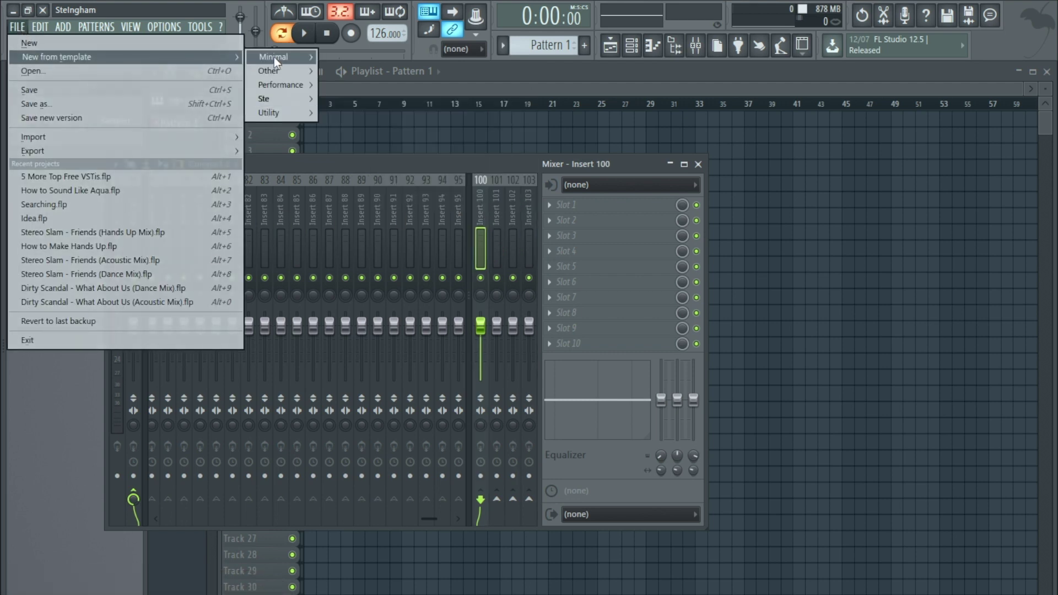
mouse_move(274, 57)
click(375, 123)
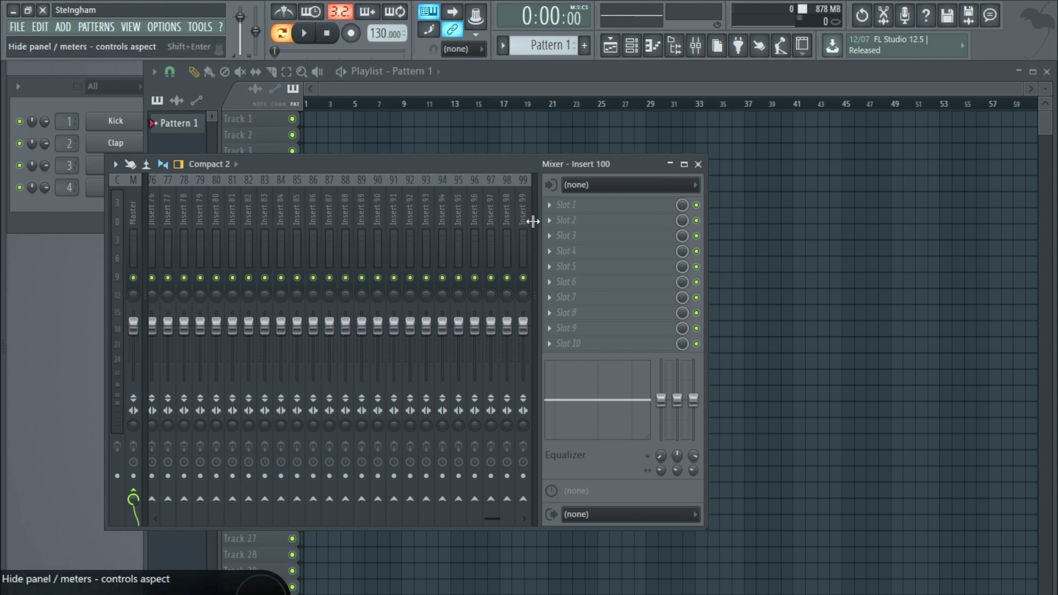
Step: Dock mixer tracks Insert 100 to Insert 103 to the right side of the mixer
scroll(491, 213, down, 4)
drag(474, 207, 521, 206)
right_click(521, 207)
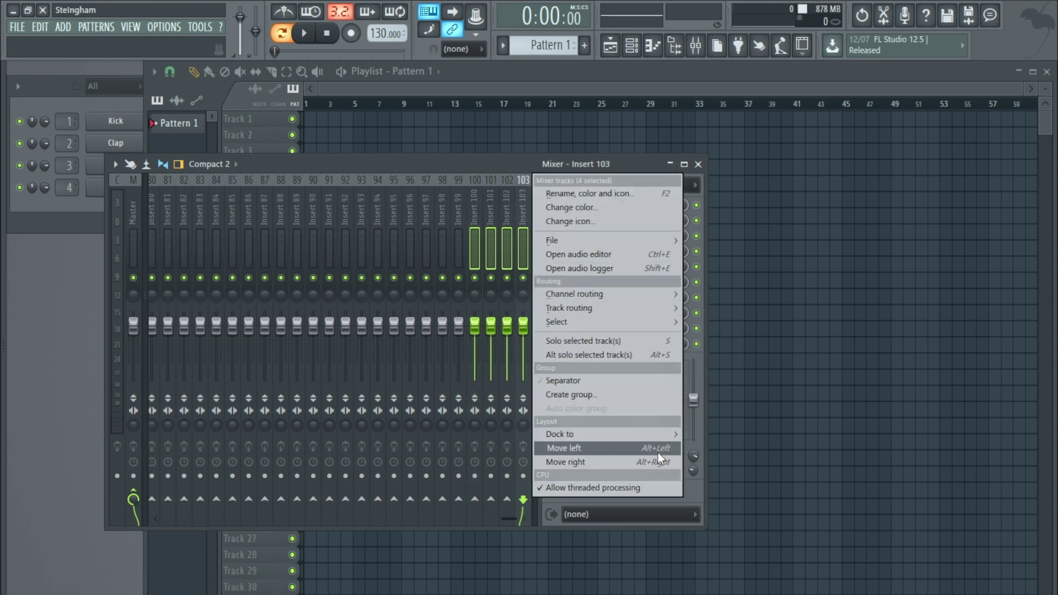
mouse_move(656, 436)
click(706, 461)
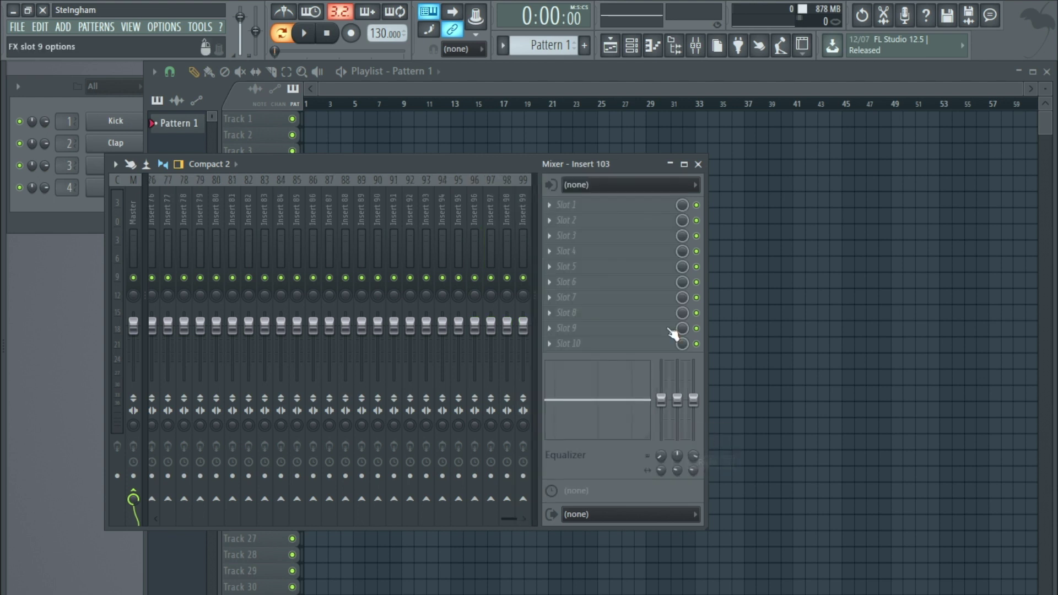
Step: Select mixer tracks Insert 1 to Insert 99 and sidechain them to Insert 100
click(428, 210)
scroll(210, 210, up, 15)
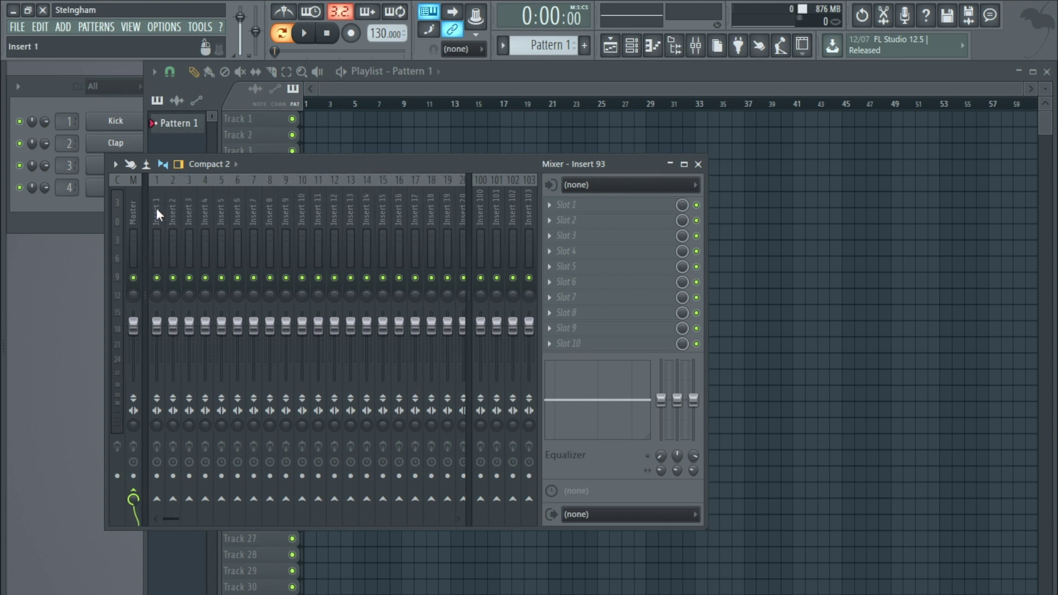
drag(156, 208, 540, 211)
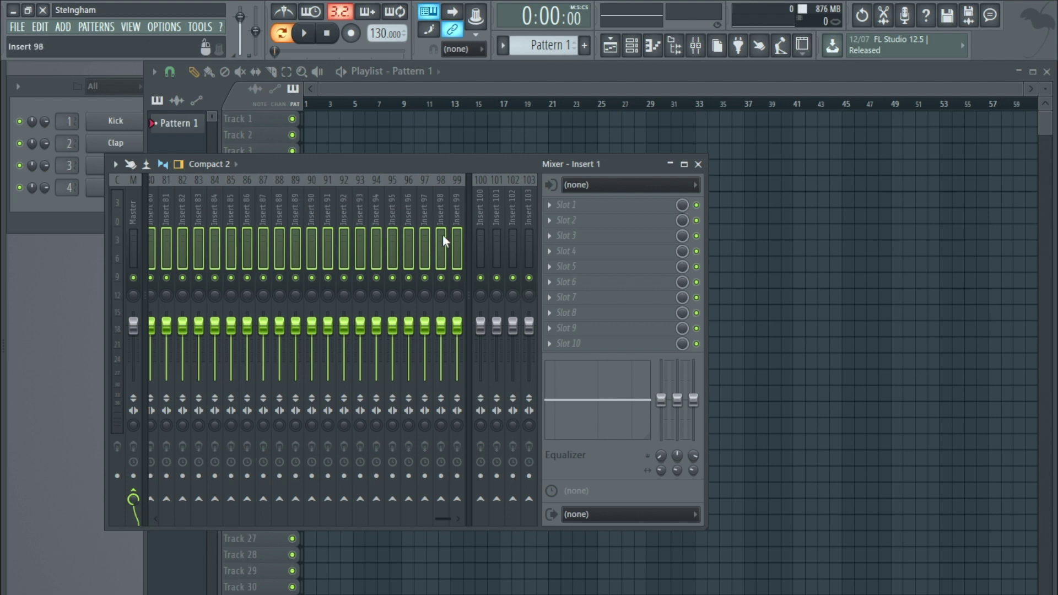
right_click(481, 500)
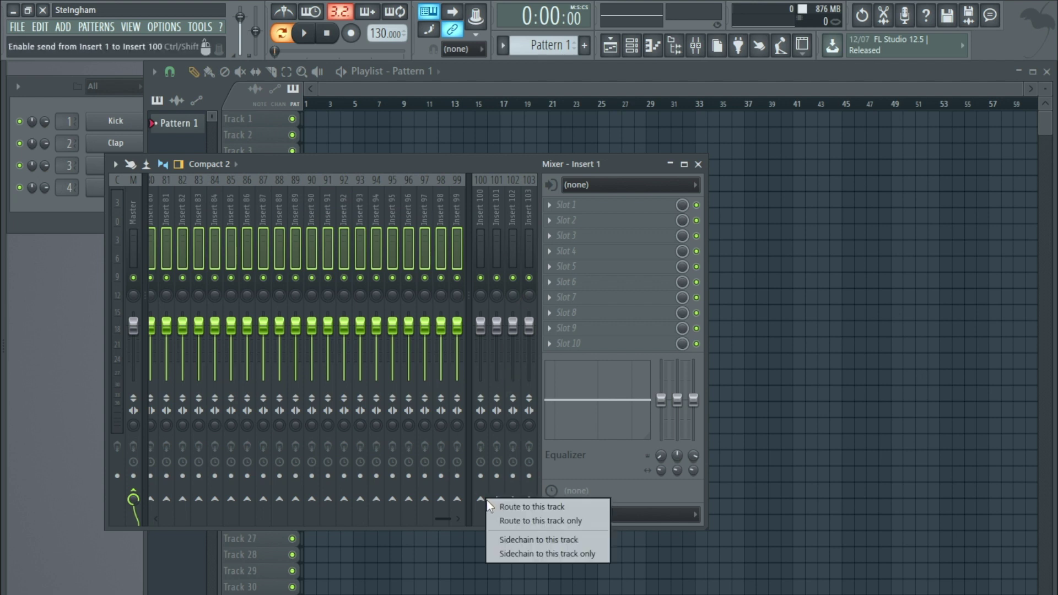
click(520, 538)
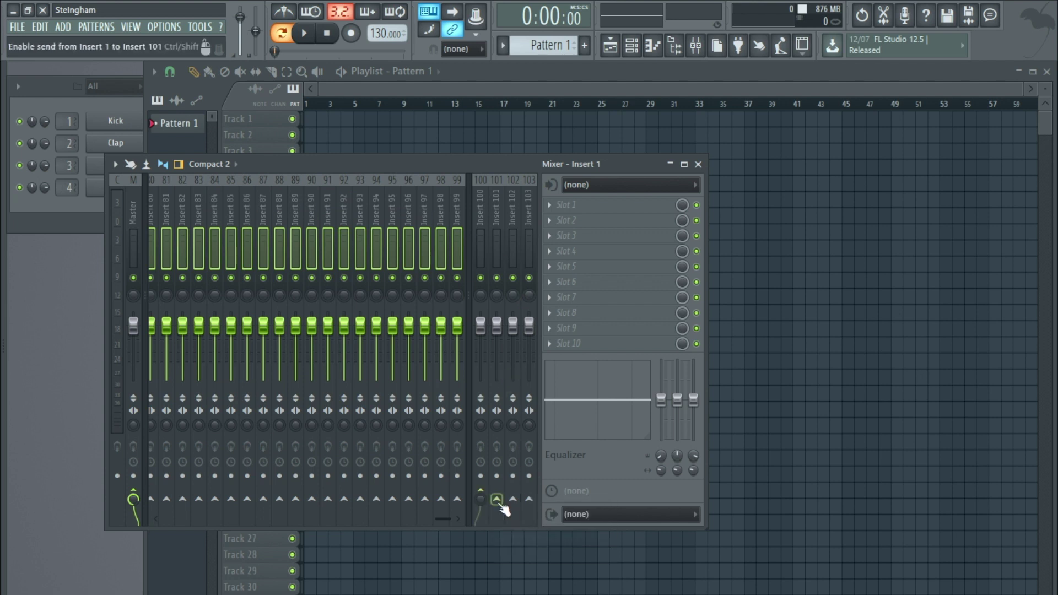
Step: Sidechain the selected mixer tracks to Insert 101, Insert 102 and Insert 103 as well
right_click(497, 500)
click(520, 542)
right_click(513, 499)
click(532, 540)
right_click(531, 500)
click(557, 541)
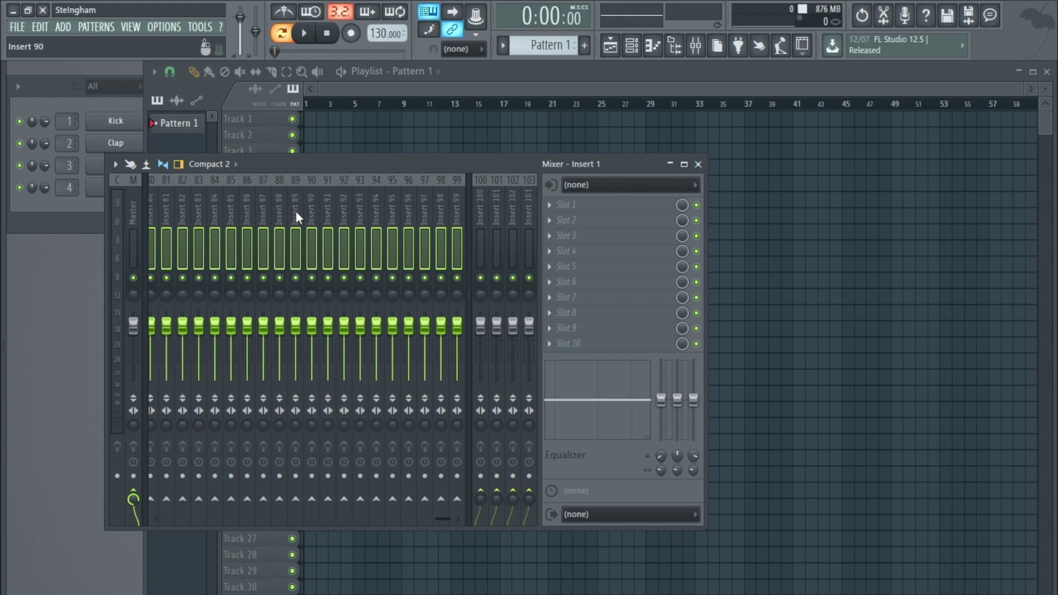
Step: Select the Insert 100 send track and look over the insert tracks back to Insert 1
click(340, 211)
click(478, 211)
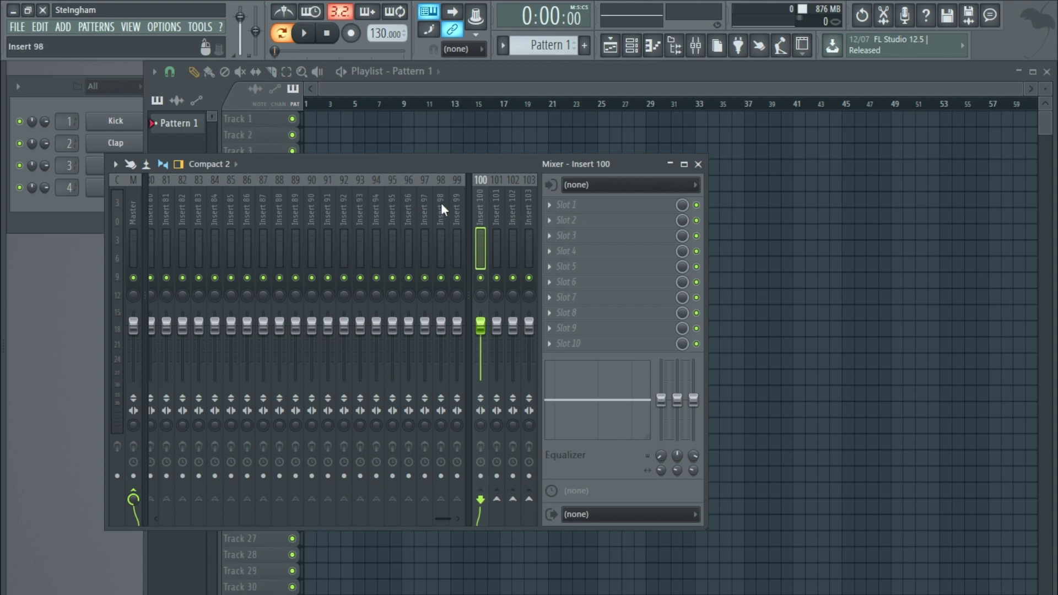
scroll(283, 198, up, 15)
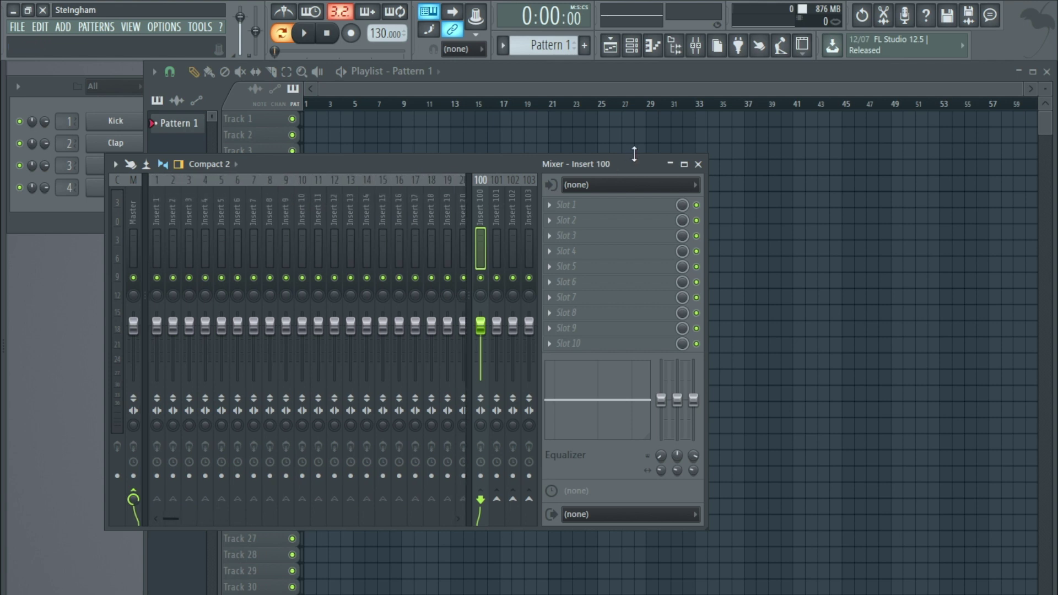
Step: Close the mixer and set the project tempo to 126 BPM
click(698, 165)
scroll(376, 34, down, 4)
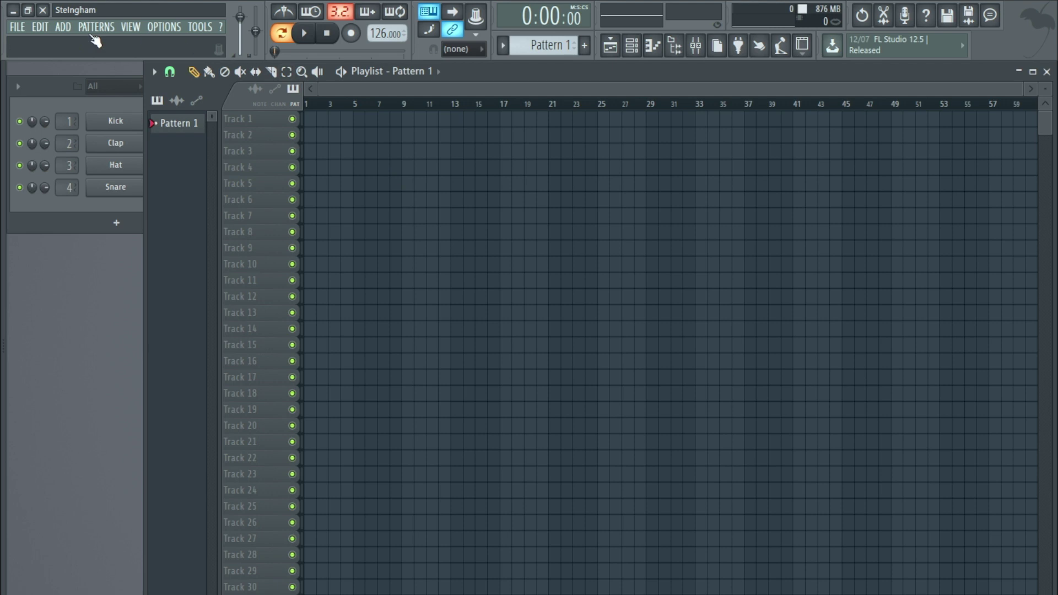
Step: Create a new project from the PreMaster with FX template
click(22, 32)
mouse_move(75, 56)
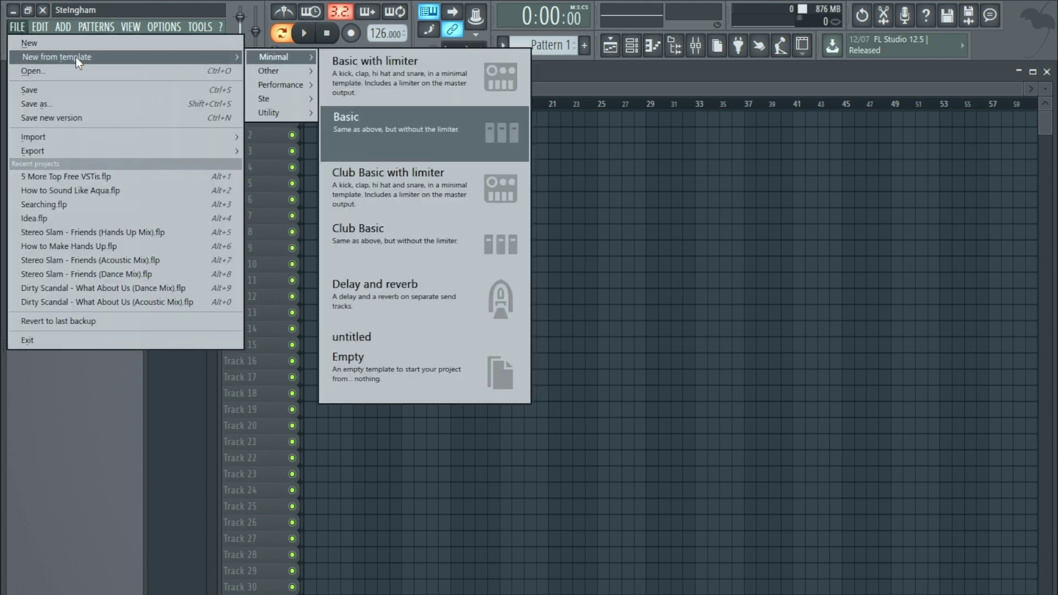
mouse_move(299, 104)
click(429, 173)
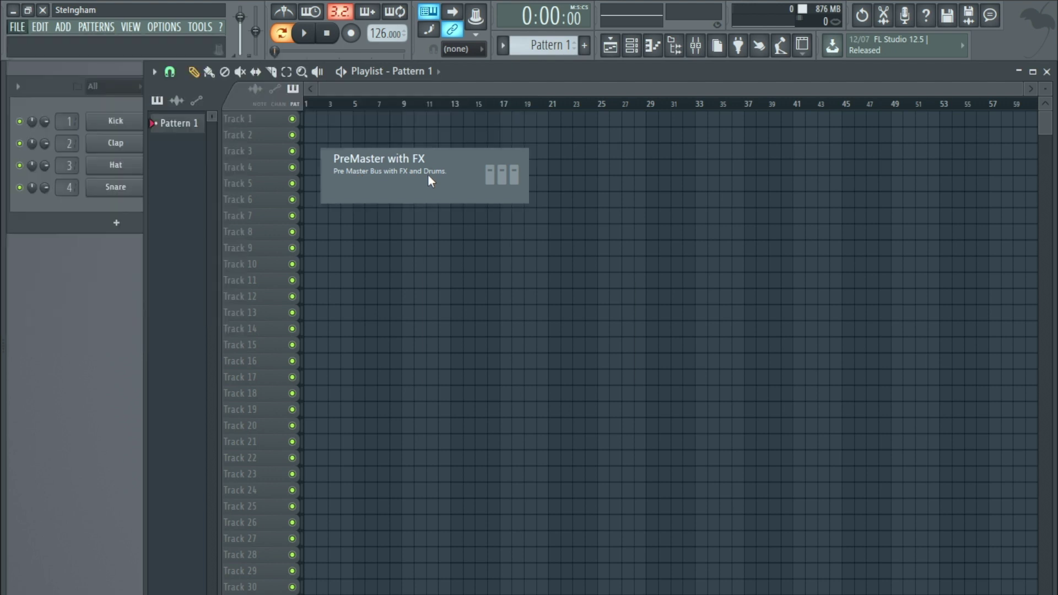
click(551, 362)
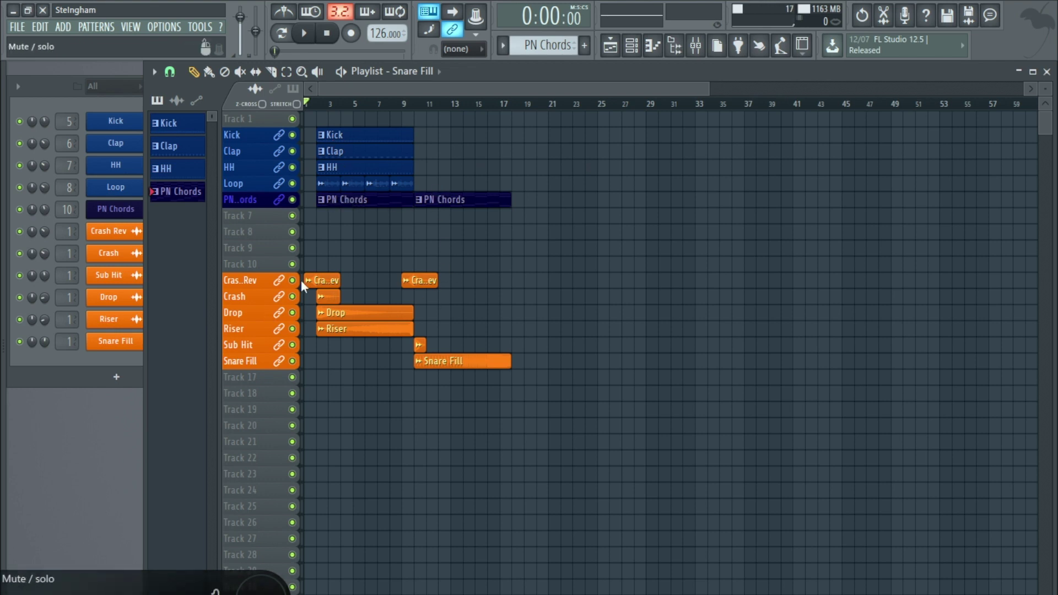
Step: Delete all playlist clips in the first section, from bar 1 to about bar 17, keeping the group around bar 83
scroll(404, 309, down, 2)
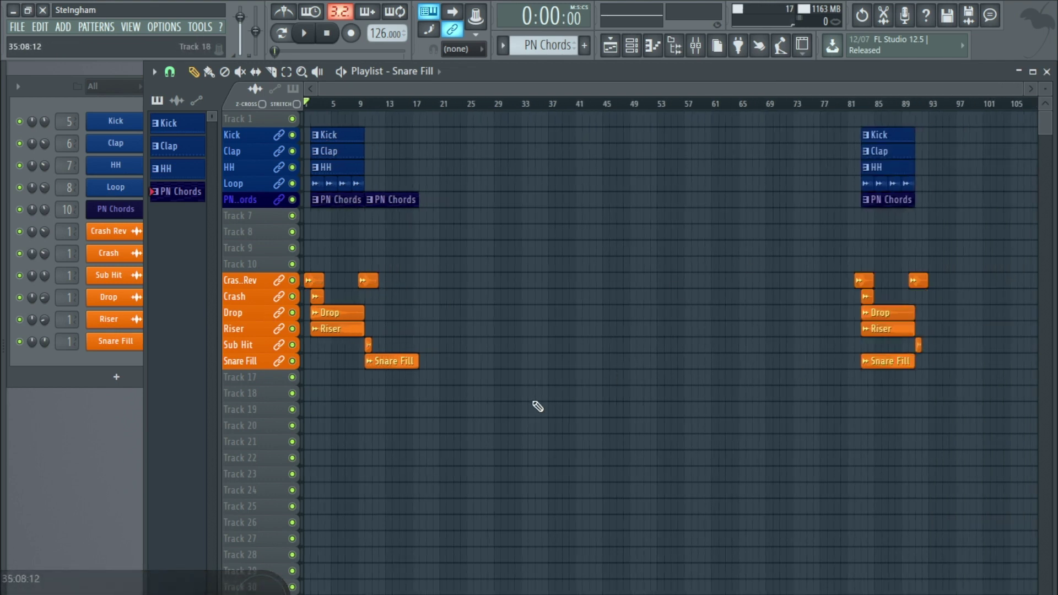
drag(523, 428, 256, 135)
key(Delete)
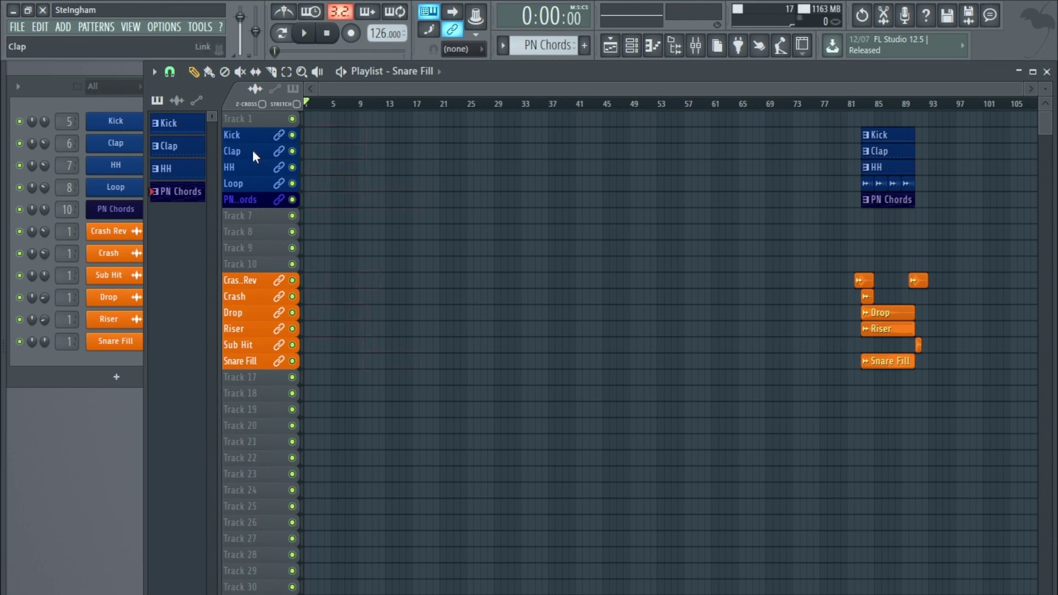
scroll(254, 150, up, 2)
scroll(270, 159, up, 2)
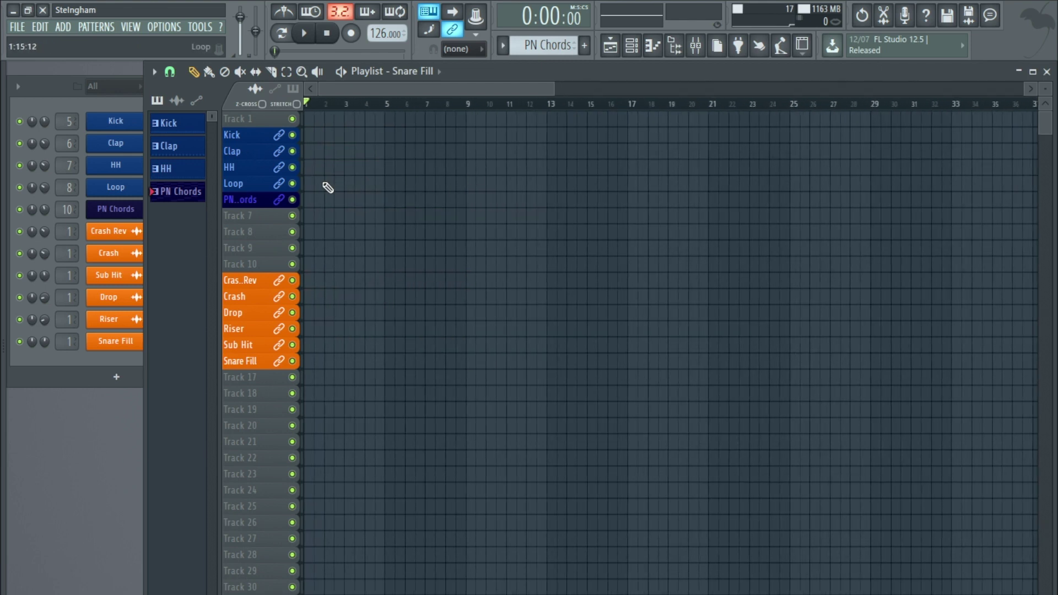
Step: Pick the Kick track's linked clip and place it on the Kick track at bar 2
right_click(255, 135)
click(297, 309)
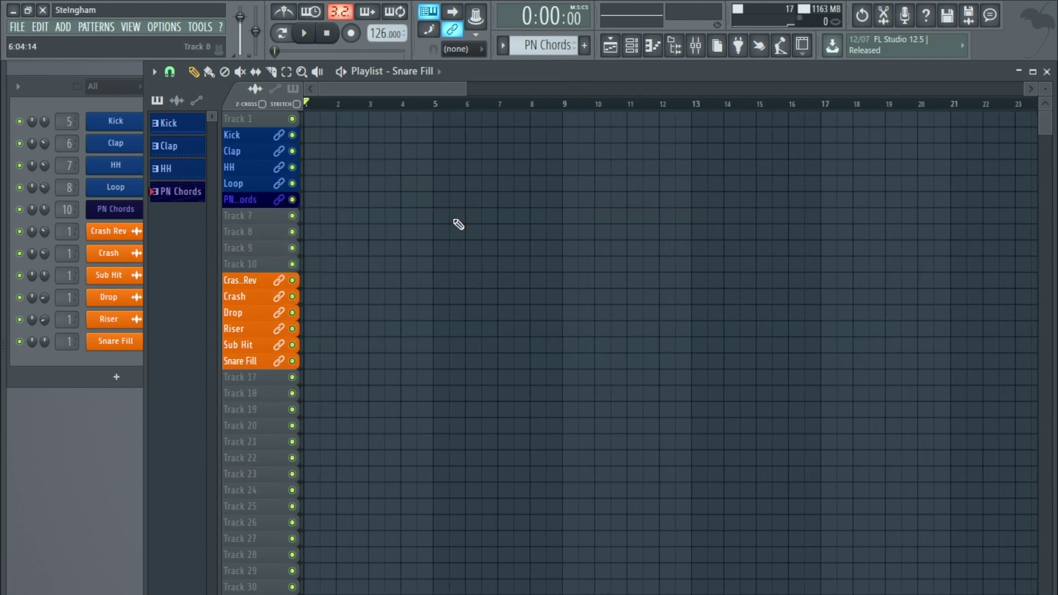
click(345, 134)
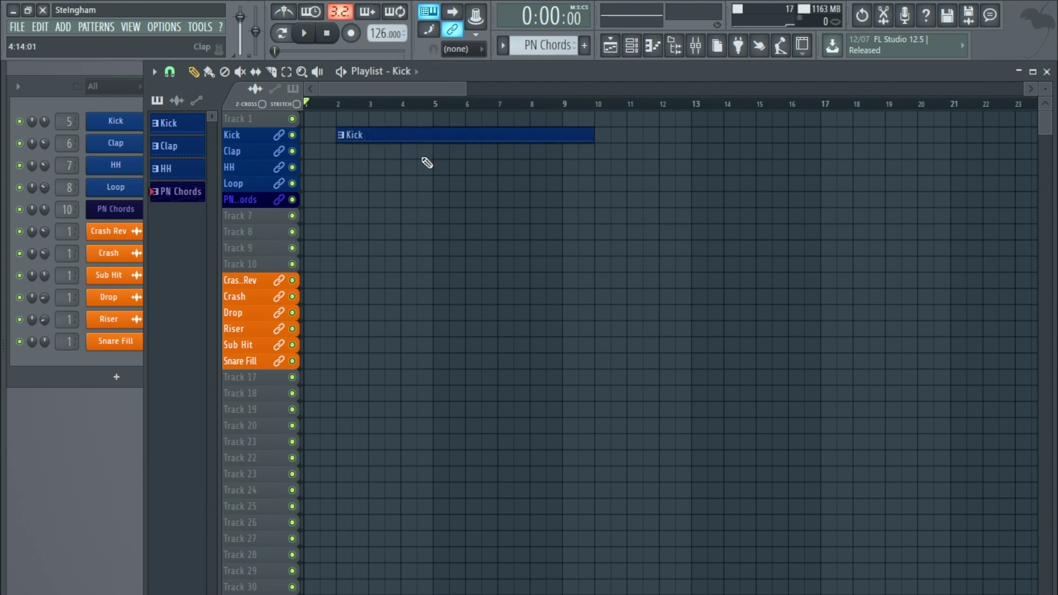
Step: Place the Clap, HH, Loop and PN Chords clips on their own tracks between bars 2 and 4
click(345, 151)
click(389, 167)
click(408, 183)
click(389, 199)
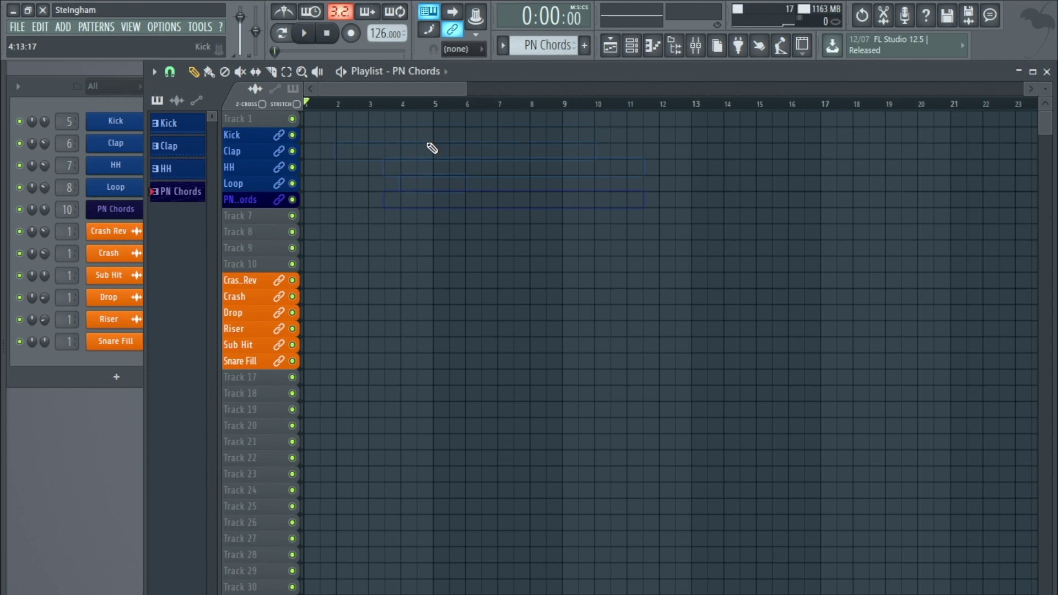
Step: Place the Kick, Clap, HH and PN Chords clips at bar 1 on their tracks, and four consecutive Loop clips from bar 1 to bar 9
scroll(448, 161, down, 5)
scroll(683, 172, up, 1)
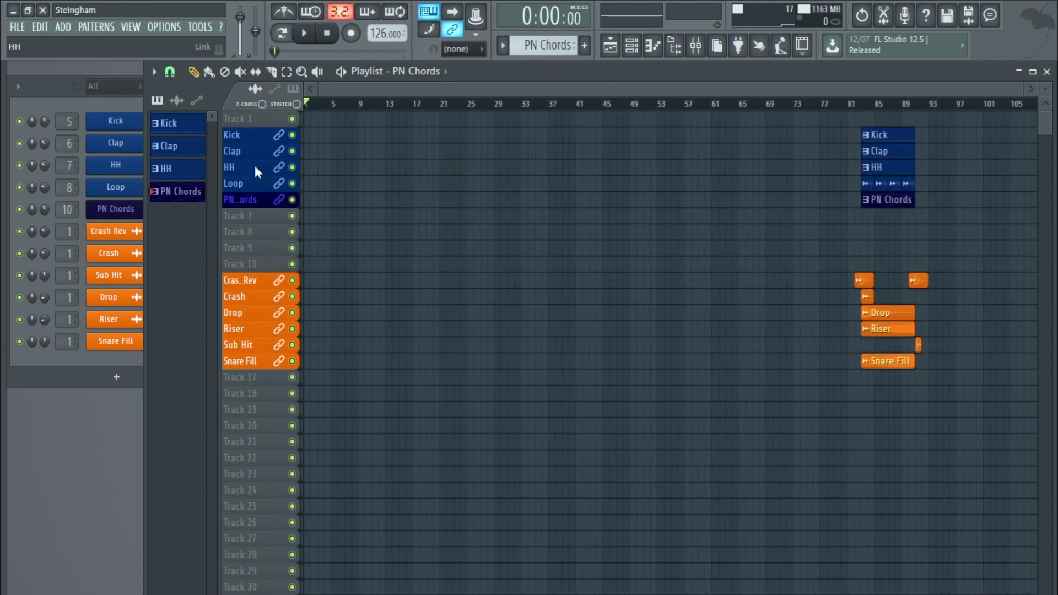
scroll(255, 163, up, 3)
click(312, 134)
click(312, 151)
click(312, 167)
click(312, 184)
click(364, 200)
click(358, 184)
click(405, 183)
click(452, 184)
Step: Play the arrangement briefly, and check the PN Chords instrument's plugin interface before closing it
click(304, 33)
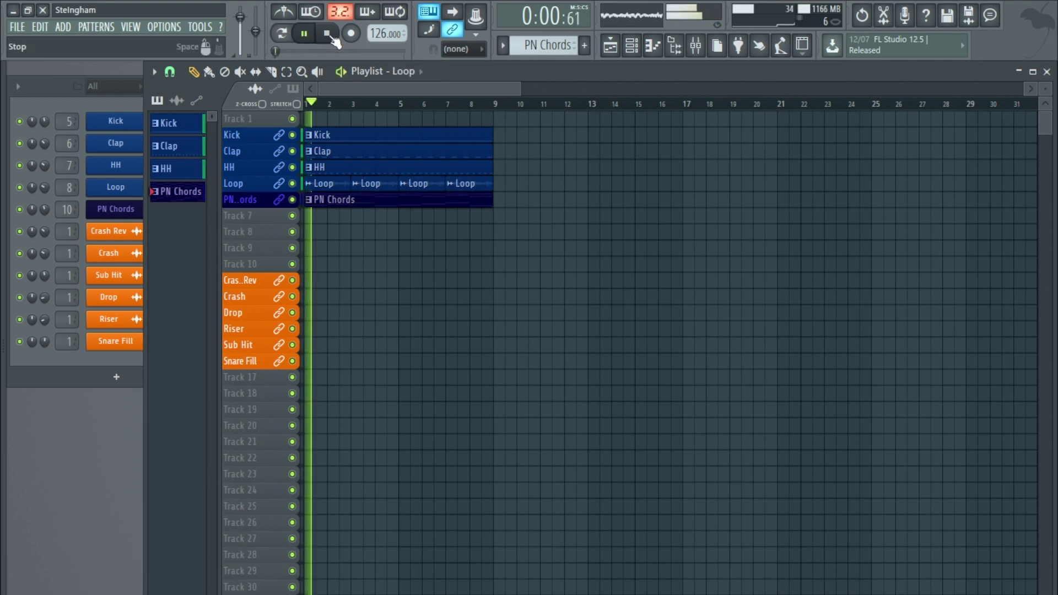
click(328, 34)
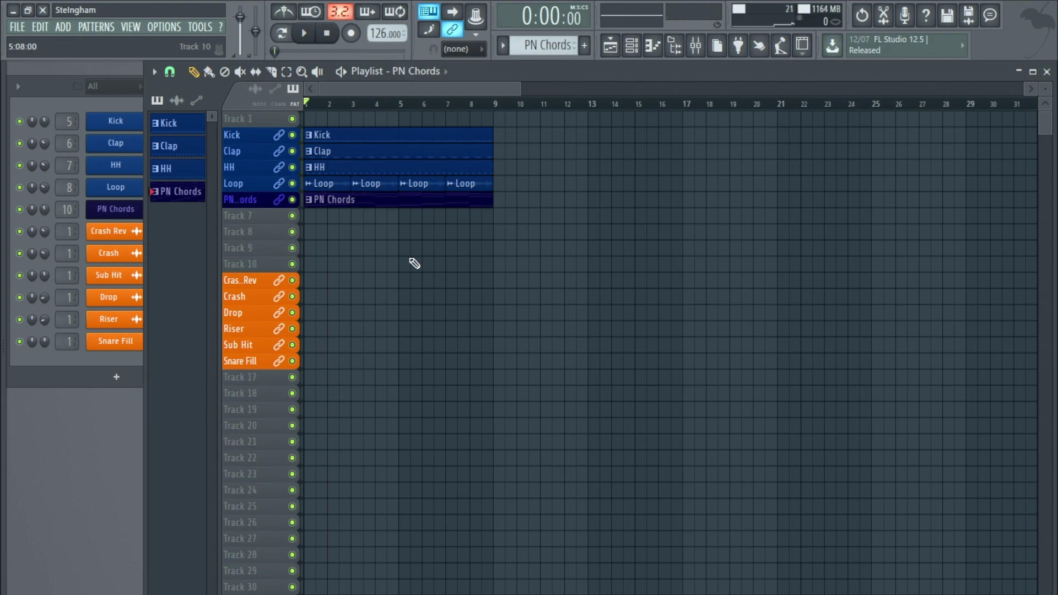
click(127, 215)
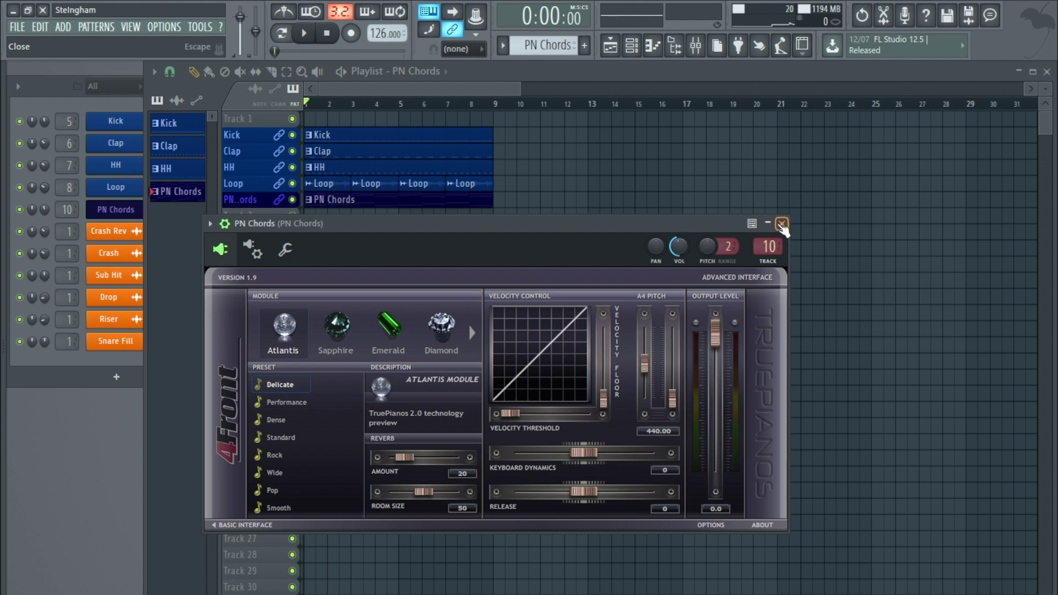
click(782, 224)
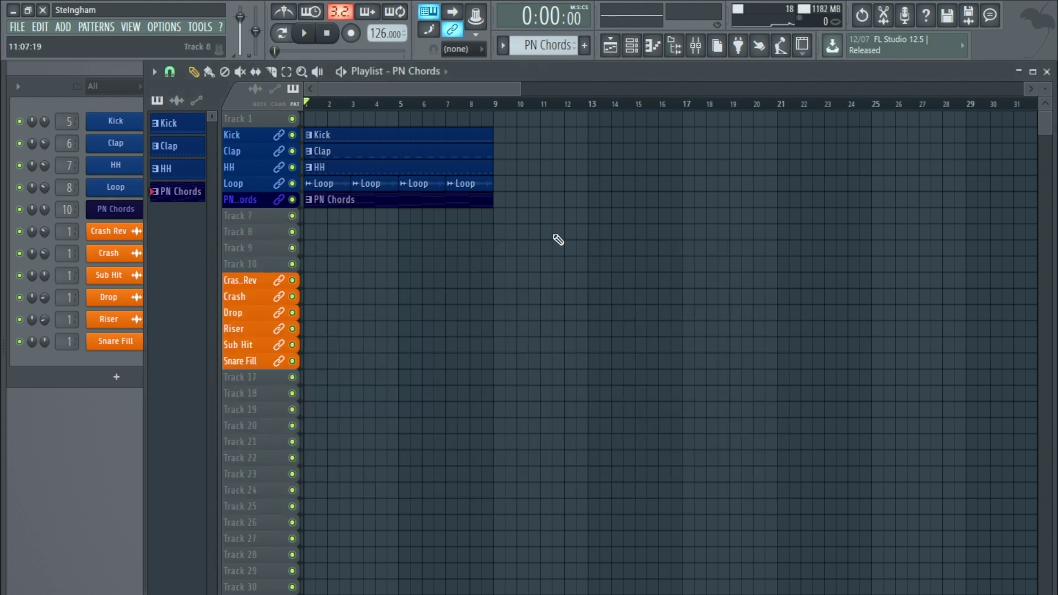
Step: Open the mixer and move its window over the playlist
click(131, 27)
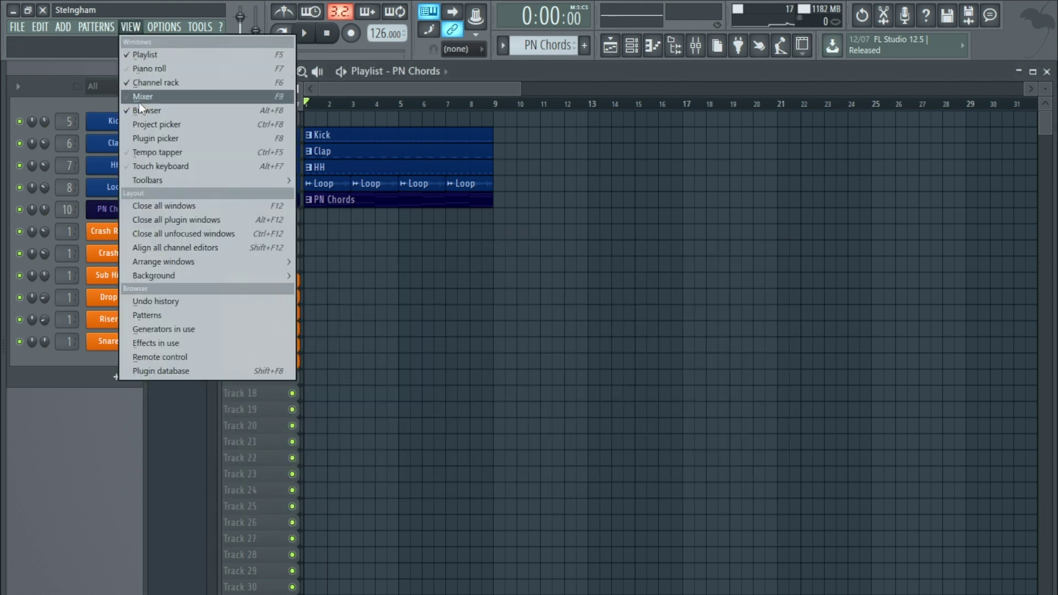
click(140, 97)
drag(416, 163, 536, 169)
Step: Inspect the effect slots of the Master and Pre tracks and the routing of the inserts from FX to Insert 97
click(290, 223)
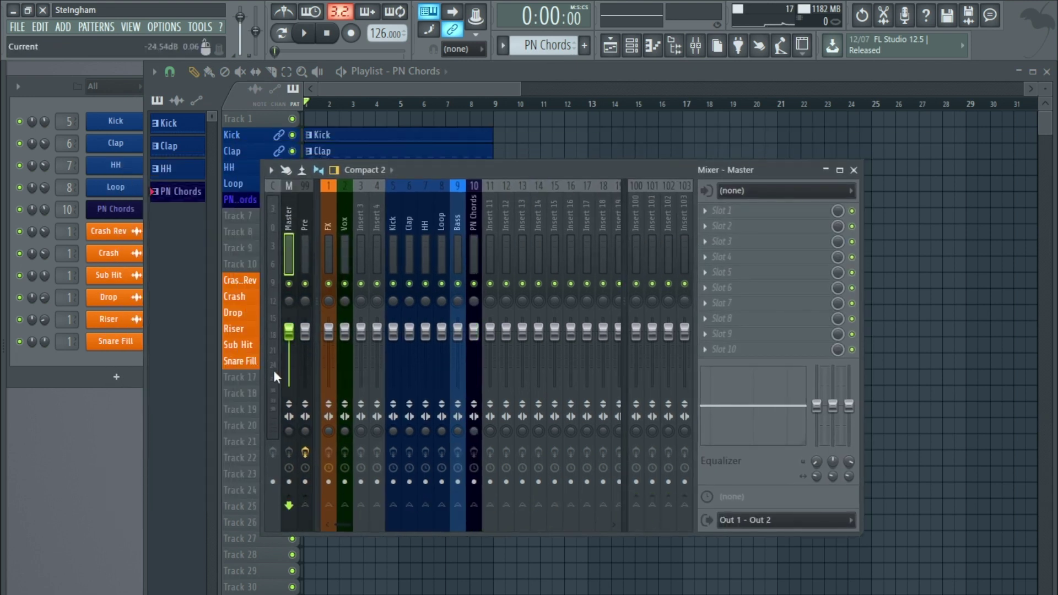
click(302, 217)
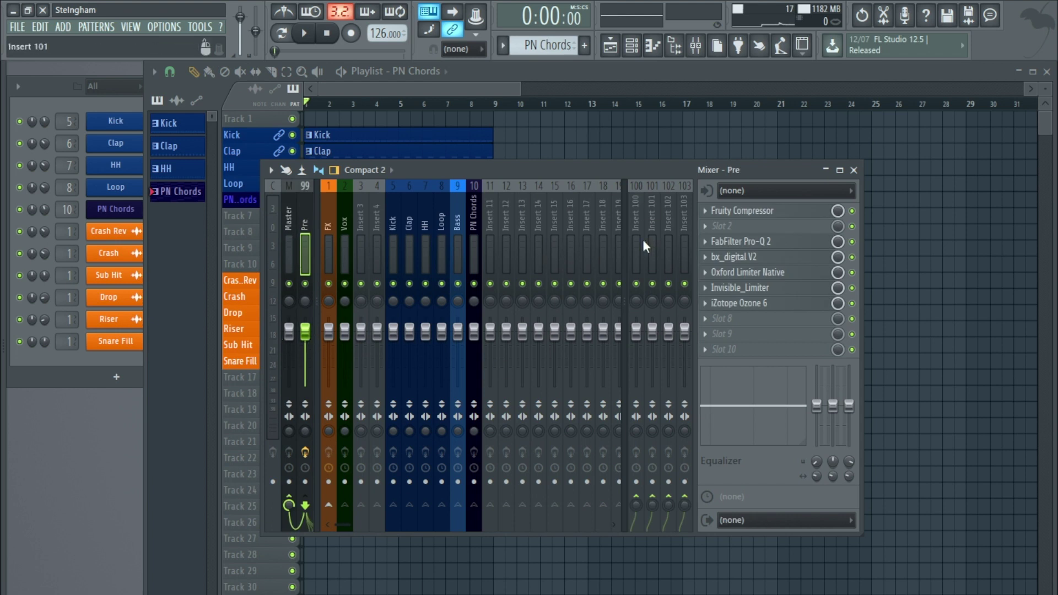
drag(327, 214, 695, 183)
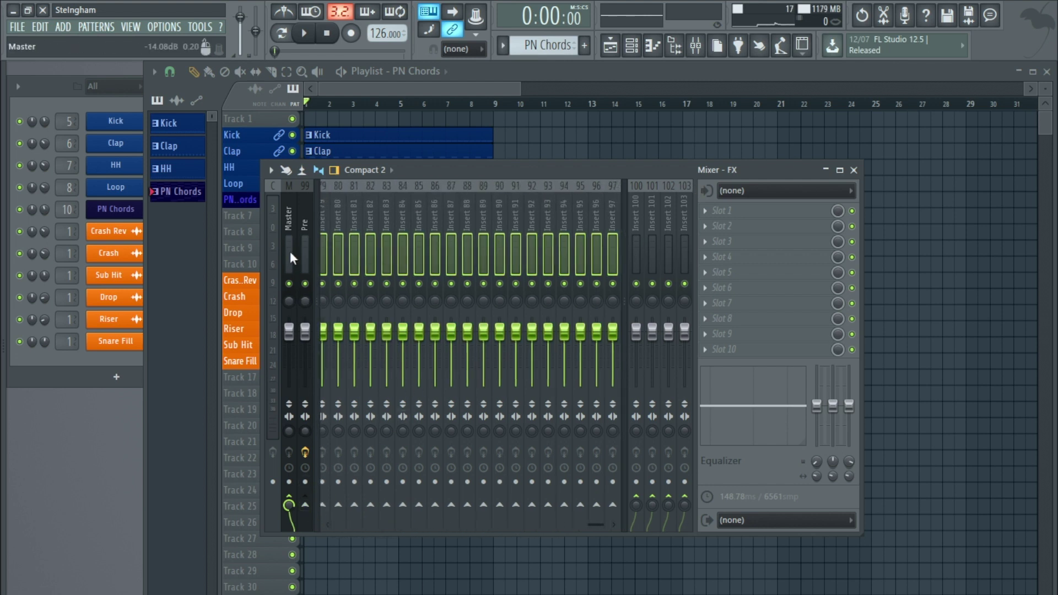
click(303, 225)
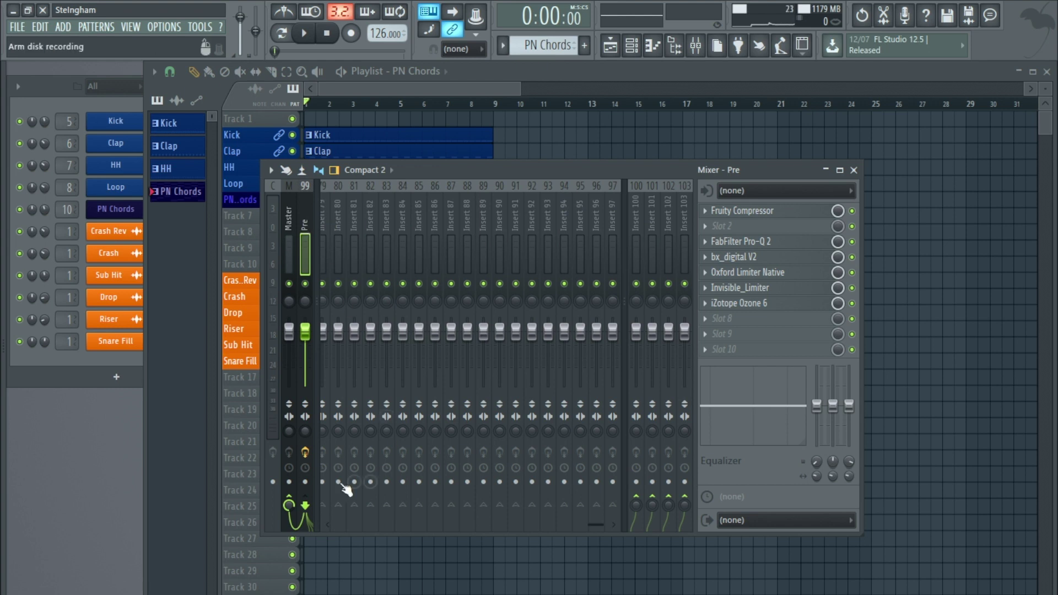
scroll(446, 208, up, 5)
scroll(445, 211, up, 15)
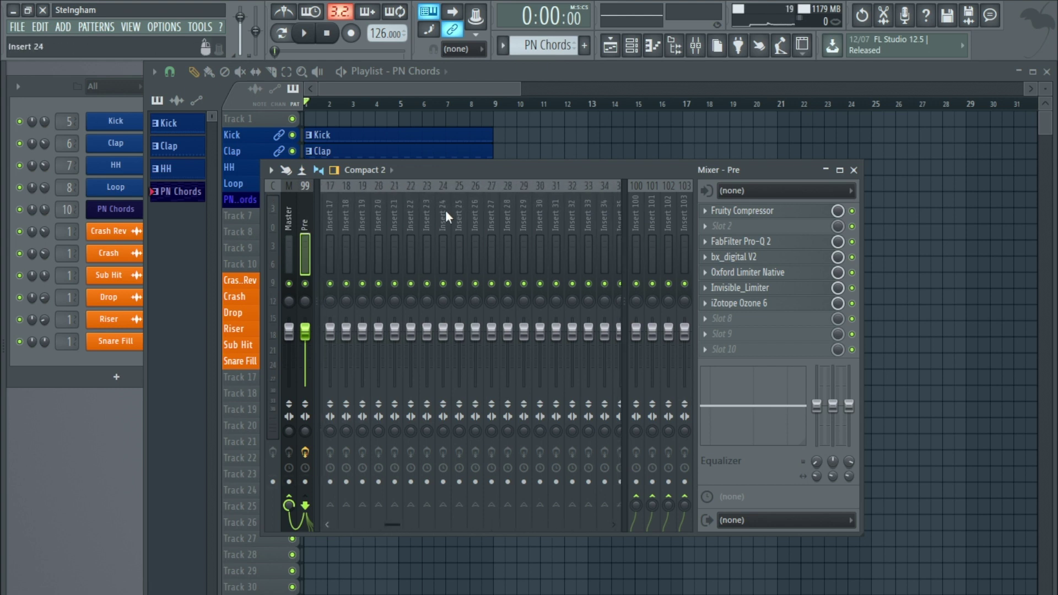
Step: Play the arrangement while muting and unmuting the Pre mixer track, and stop playback
click(304, 33)
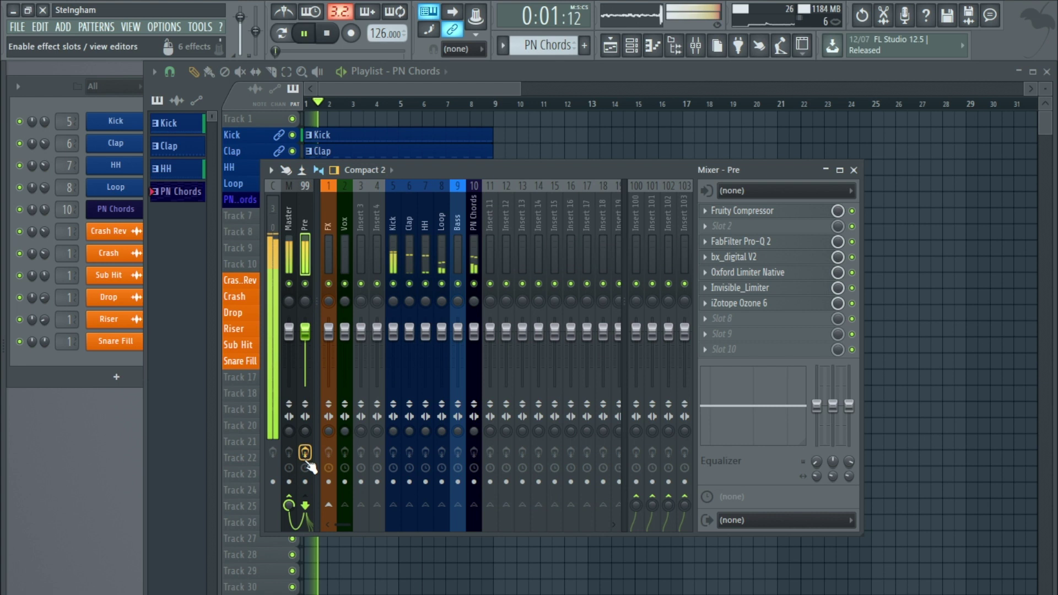
click(305, 284)
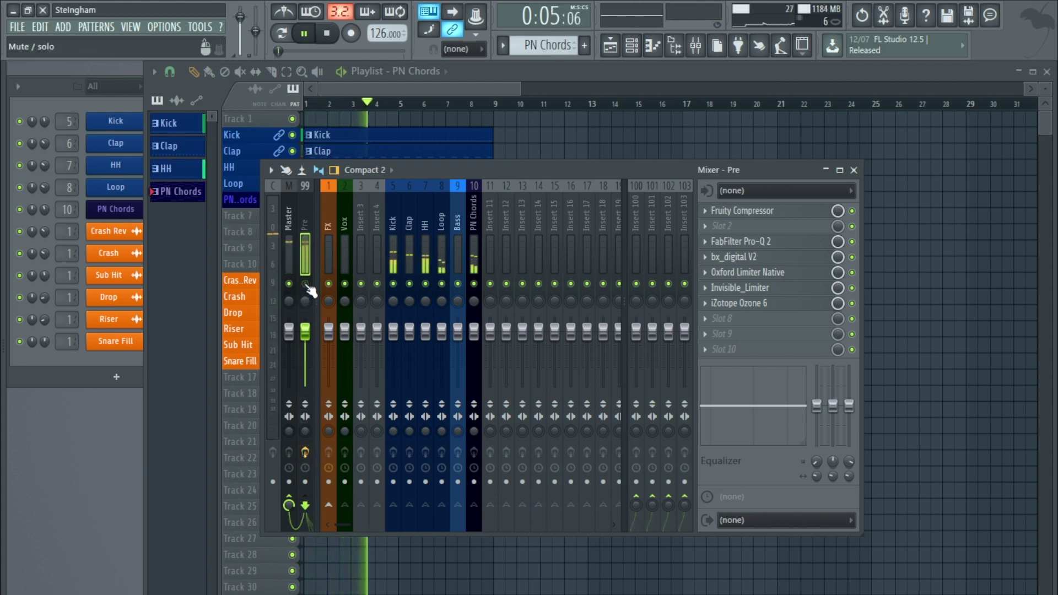
click(305, 284)
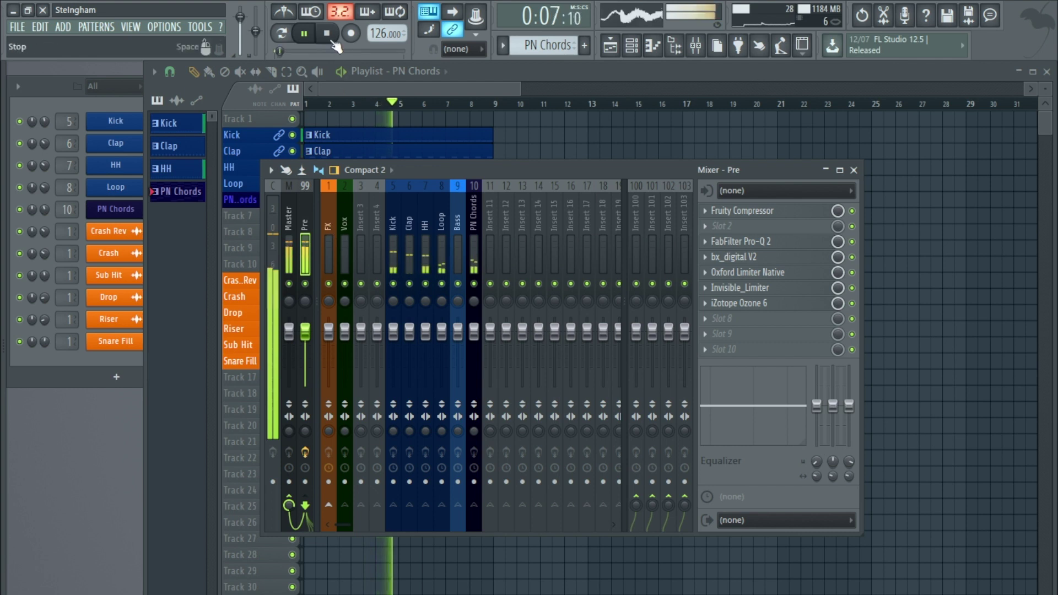
key(space)
Step: Look through the insert tracks and compare the Master track's effect slots with those of the Pre track
scroll(520, 208, down, 15)
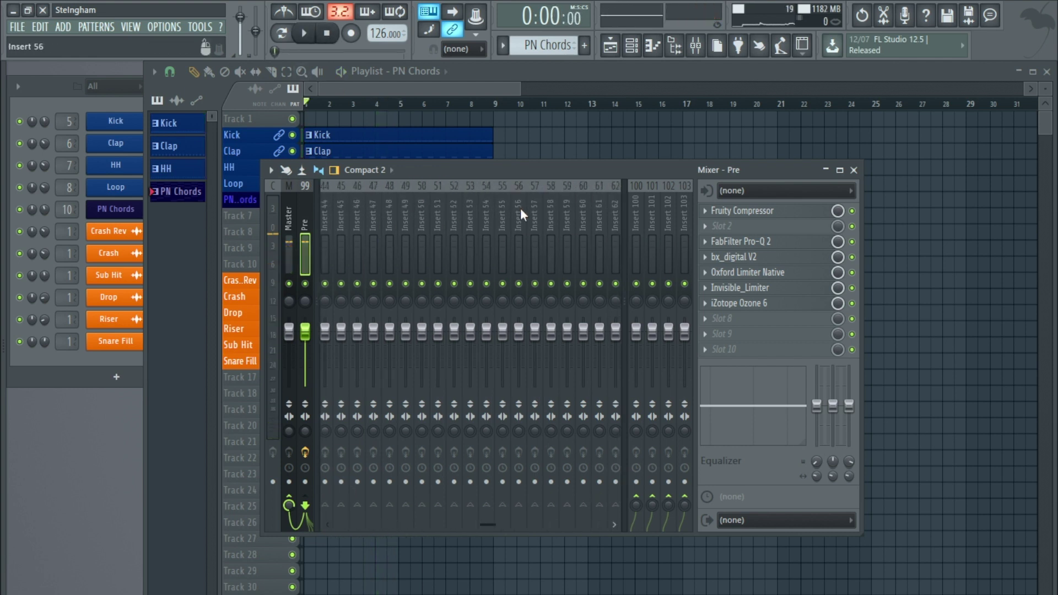
scroll(404, 227, up, 15)
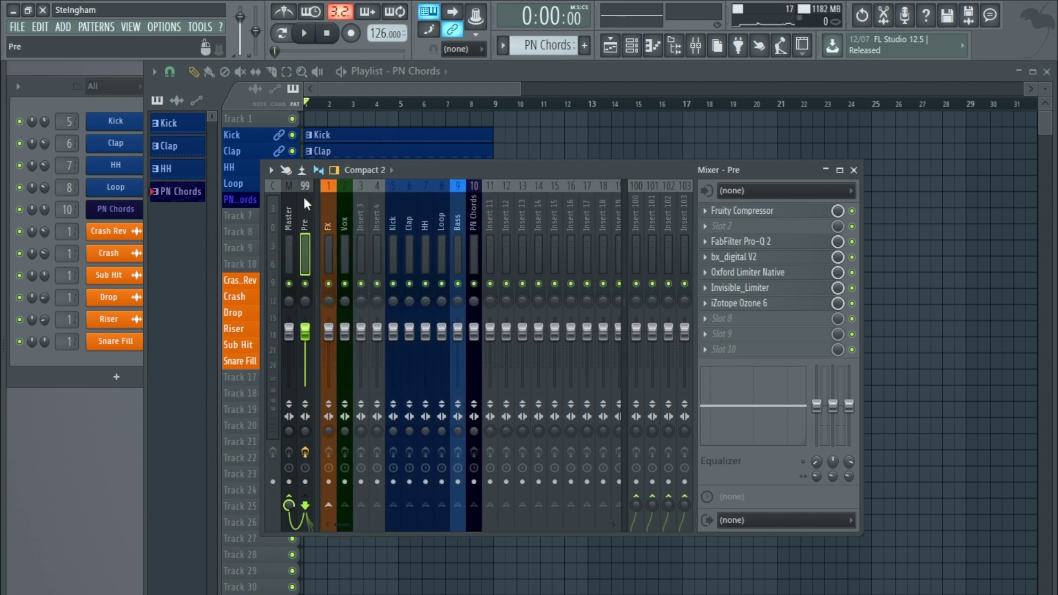
click(289, 205)
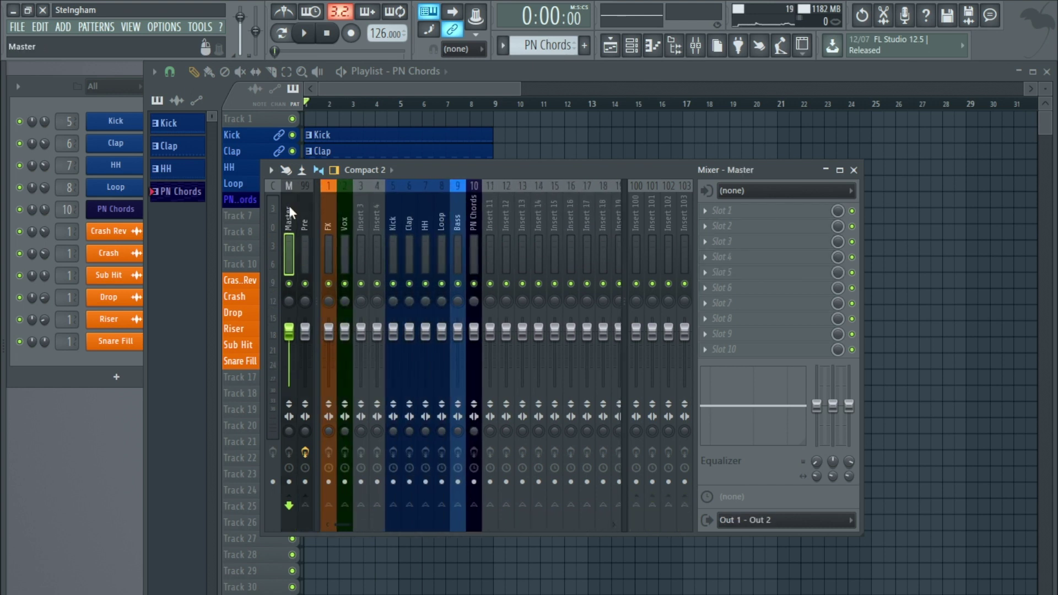
click(306, 207)
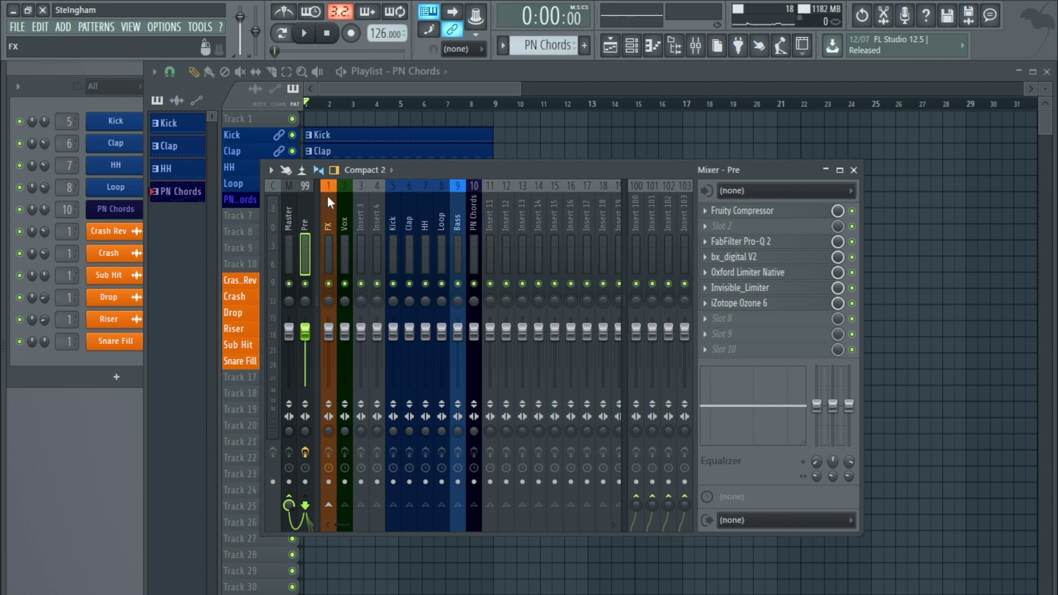
click(289, 206)
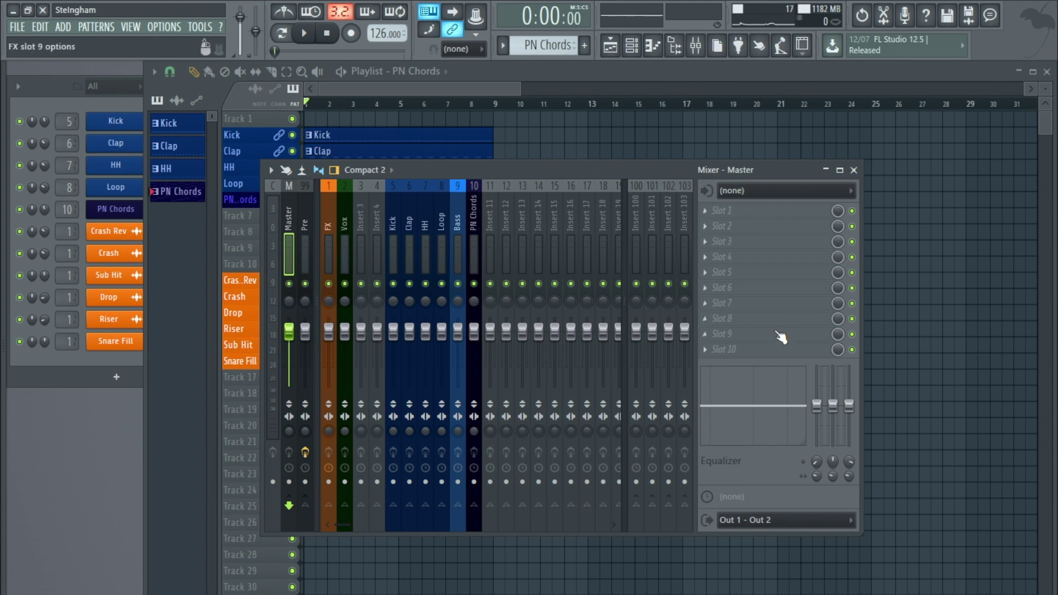
click(305, 209)
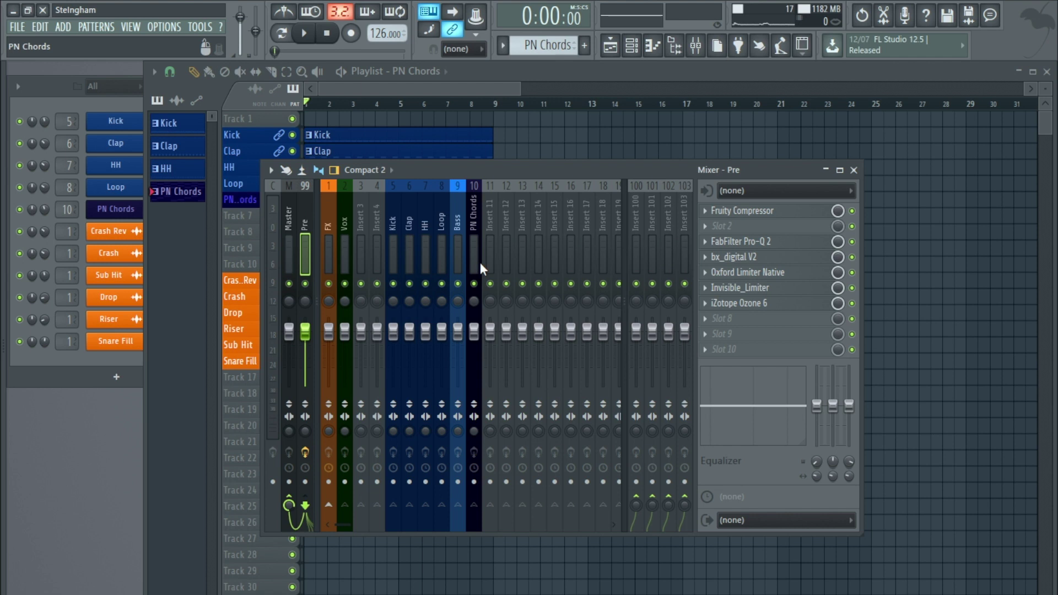
Step: Select Insert 98 at the end of the insert tracks and move it one place to the left
scroll(495, 234, right, 20)
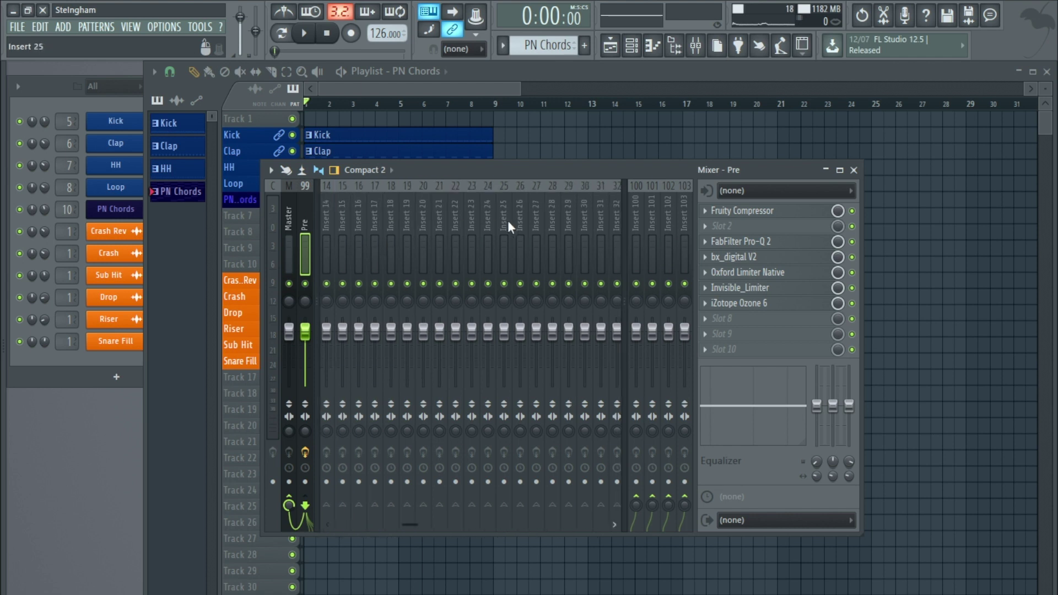
click(608, 216)
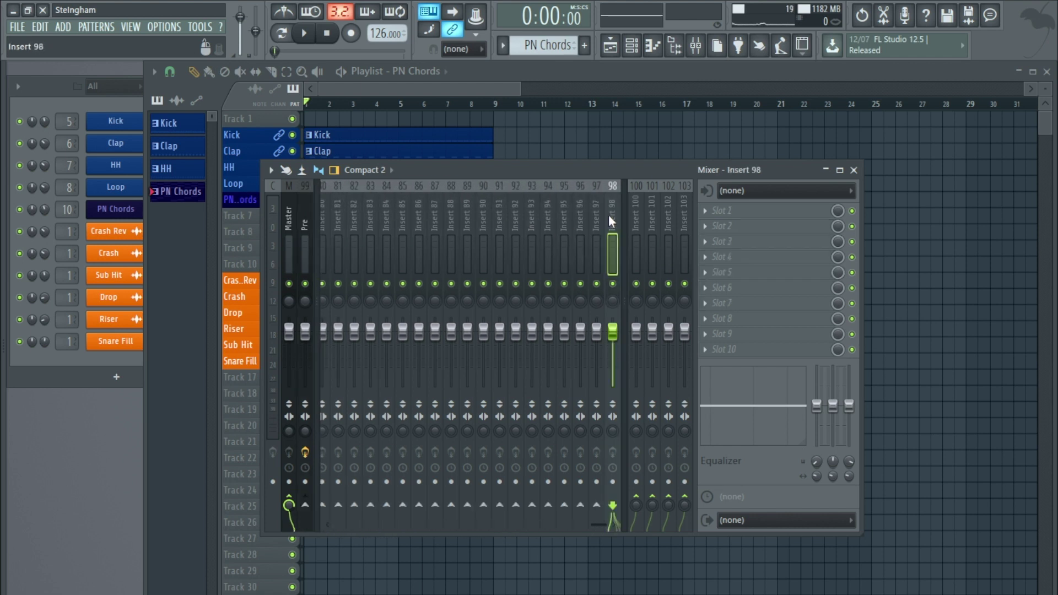
click(499, 216)
click(418, 216)
click(484, 215)
right_click(610, 209)
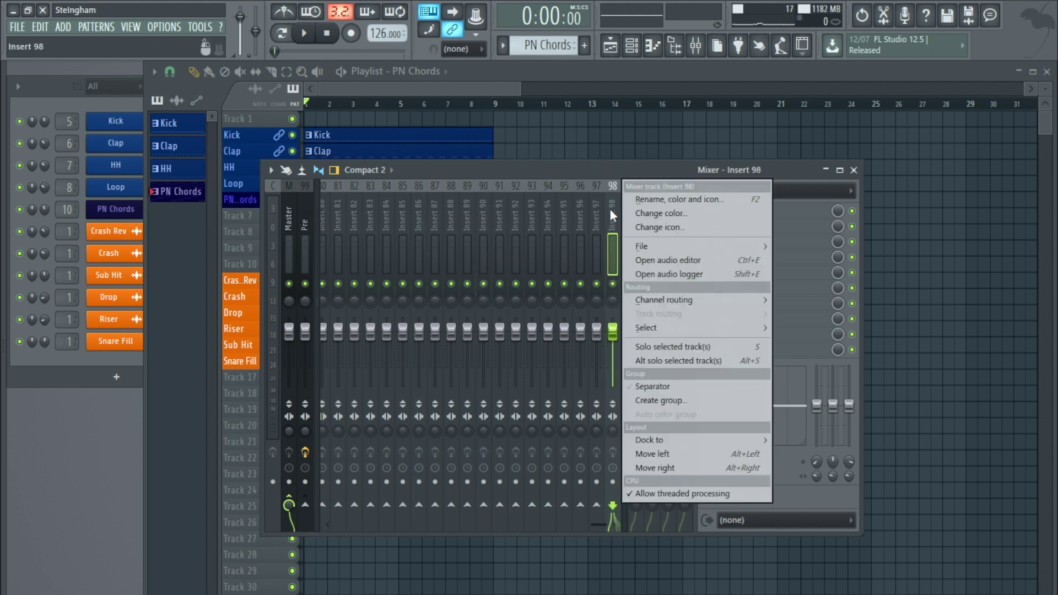
click(744, 461)
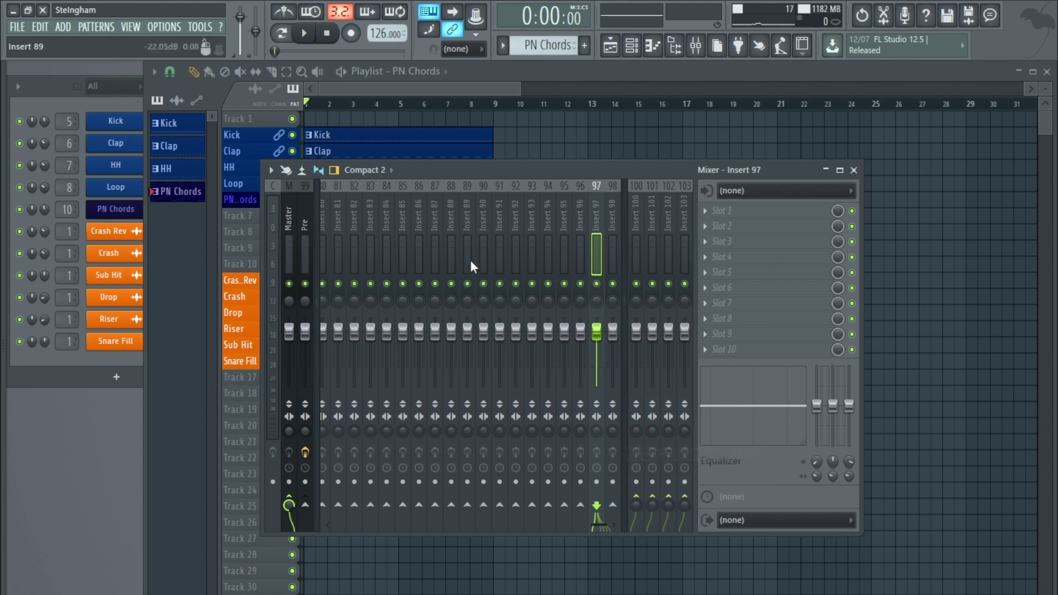
Step: Dock Insert 97 to the left side of the mixer and rename it "ref"
click(611, 216)
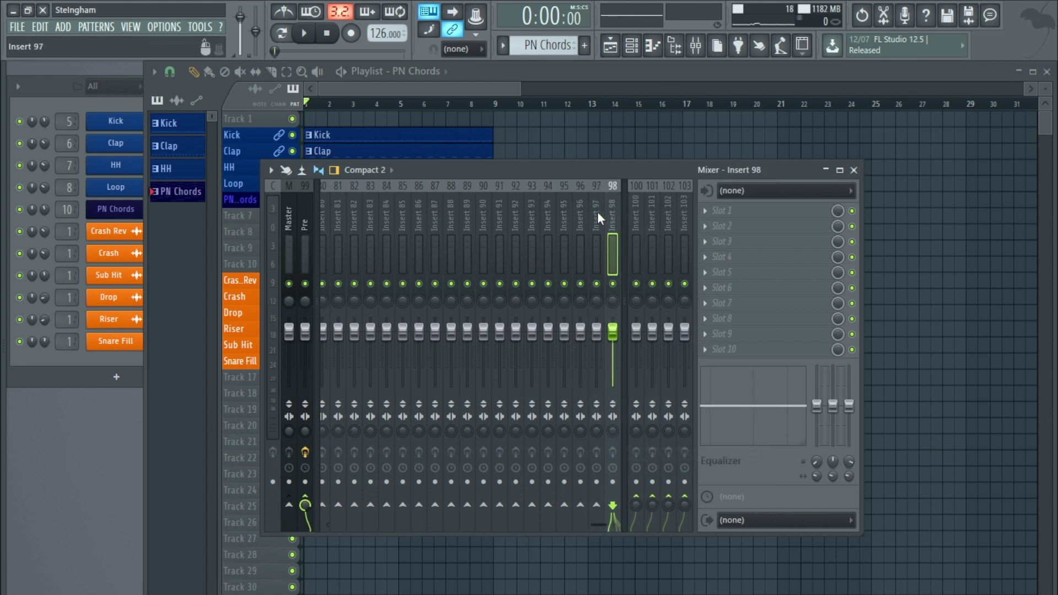
right_click(596, 211)
mouse_move(718, 440)
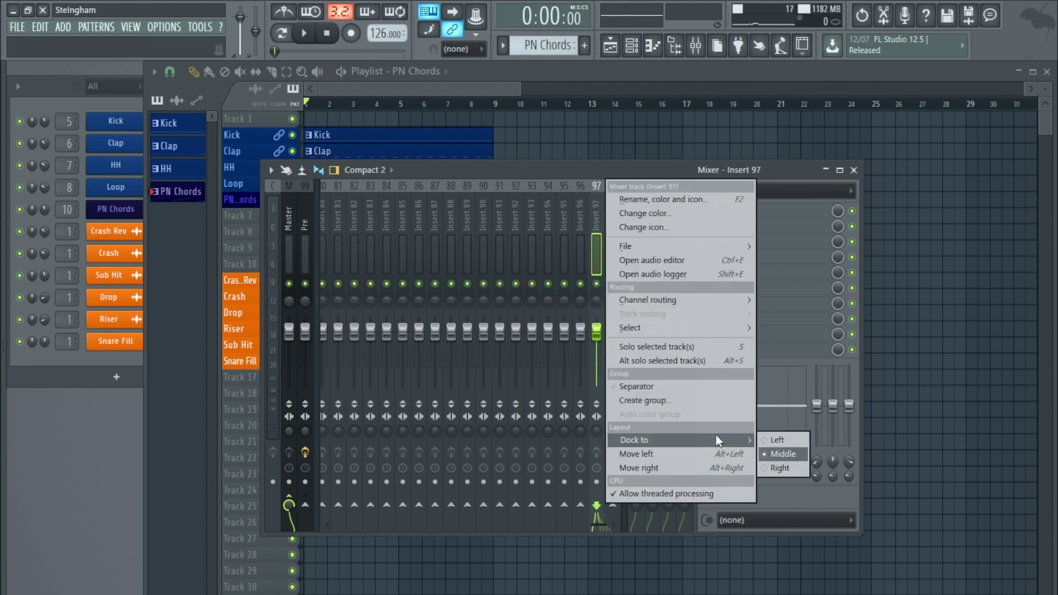
click(778, 440)
right_click(322, 207)
click(334, 198)
text(ref)
key(Return)
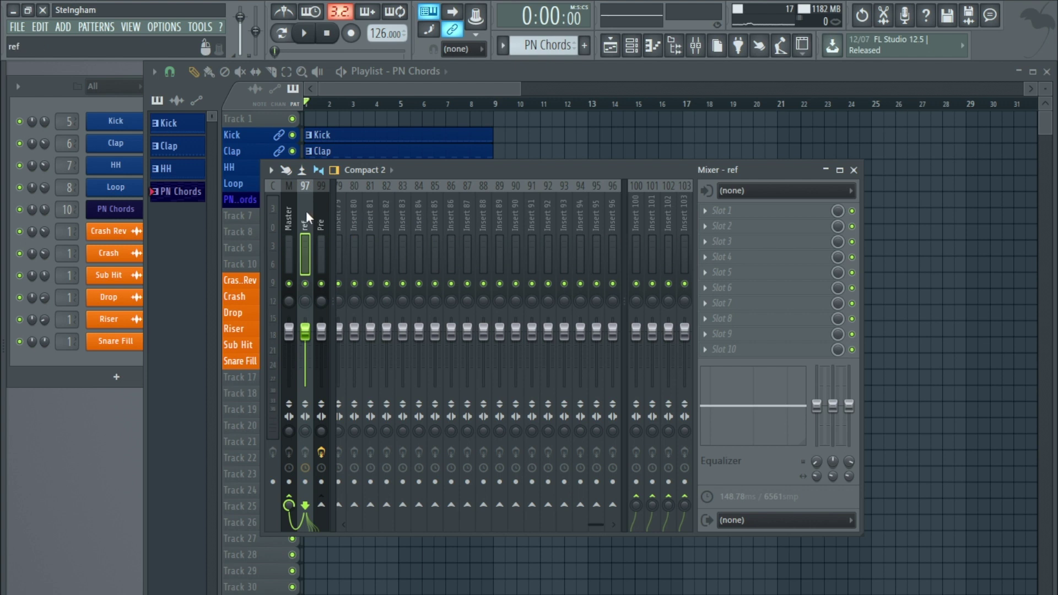
Step: Check the Master and Pre tracks on either side of the ref track, and return to the first insert tracks
click(289, 220)
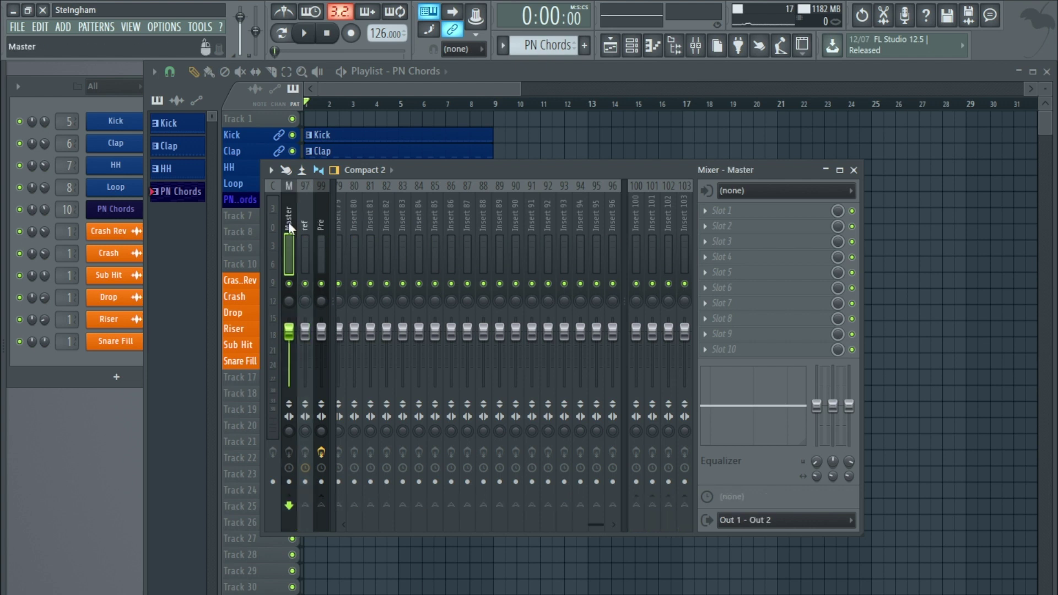
click(322, 210)
click(288, 213)
click(325, 220)
scroll(352, 214, left, 15)
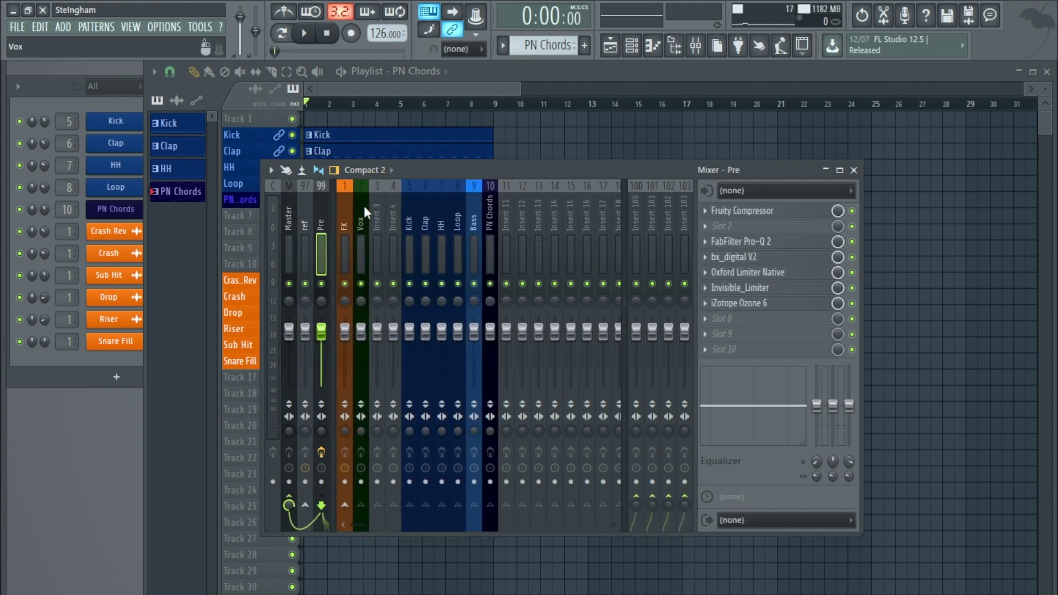
Step: Close the mixer, and place a PN Chords clip on Track 1 at bar 1 and remove it
key(F9)
click(307, 118)
scroll(350, 130, up, 3)
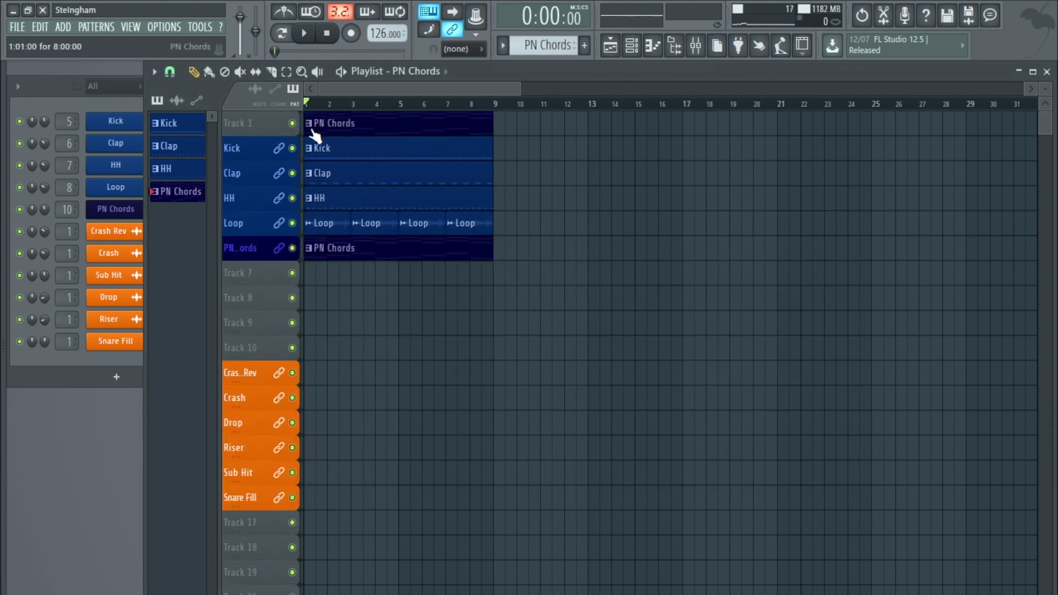
click(310, 123)
key(Escape)
right_click(439, 124)
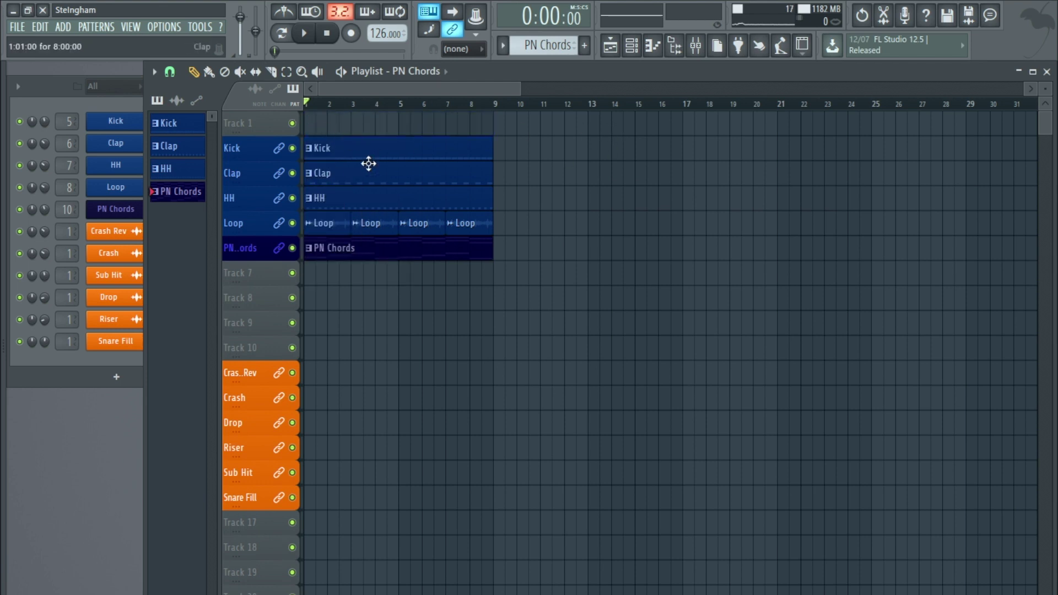
Step: Reopen the mixer and inspect the effect slots of the ref, Master and Pre tracks
click(131, 26)
click(159, 101)
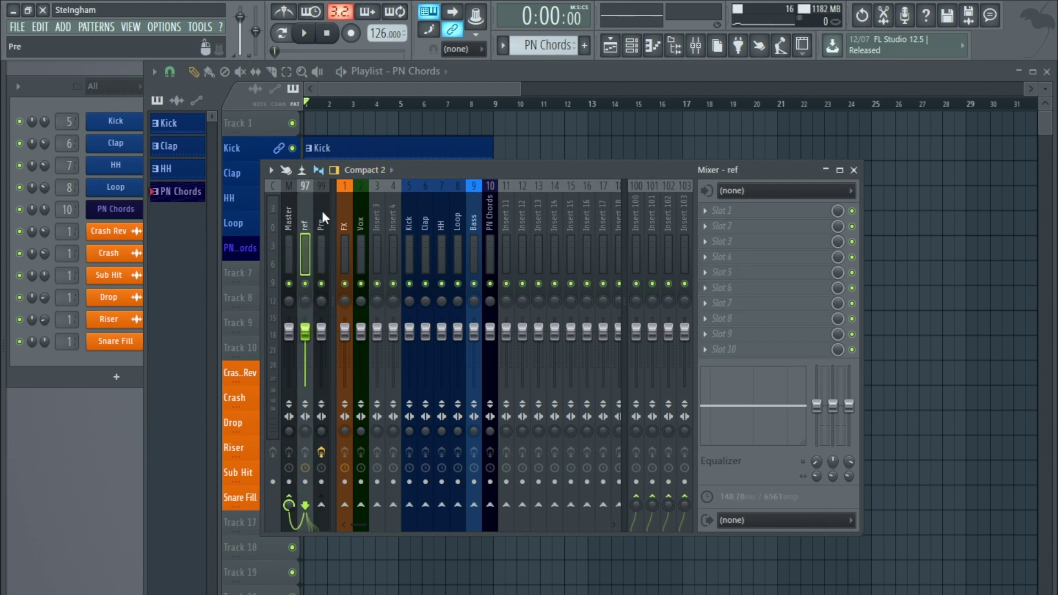
click(290, 218)
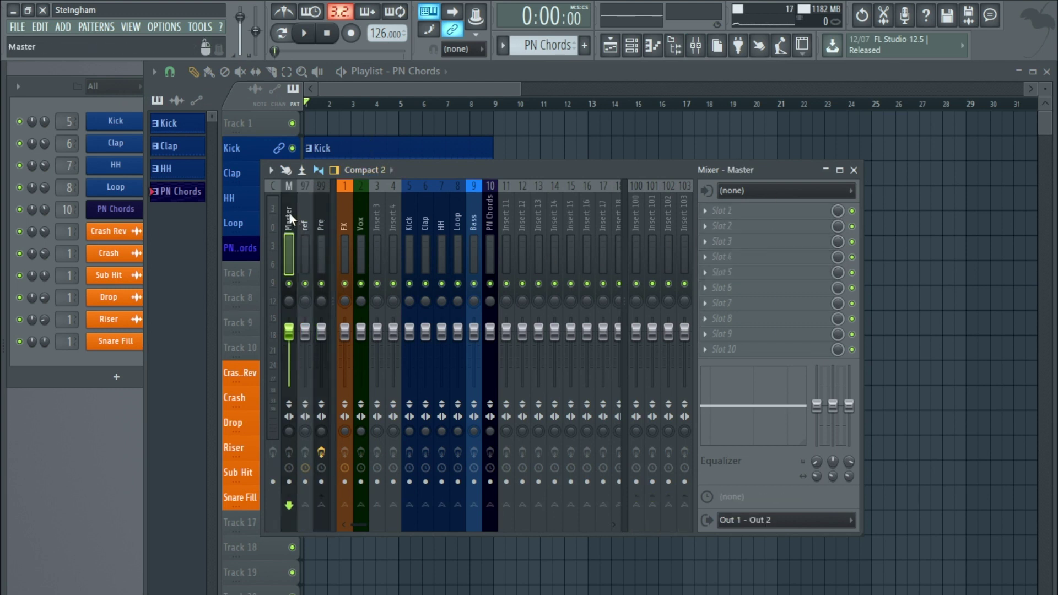
click(324, 212)
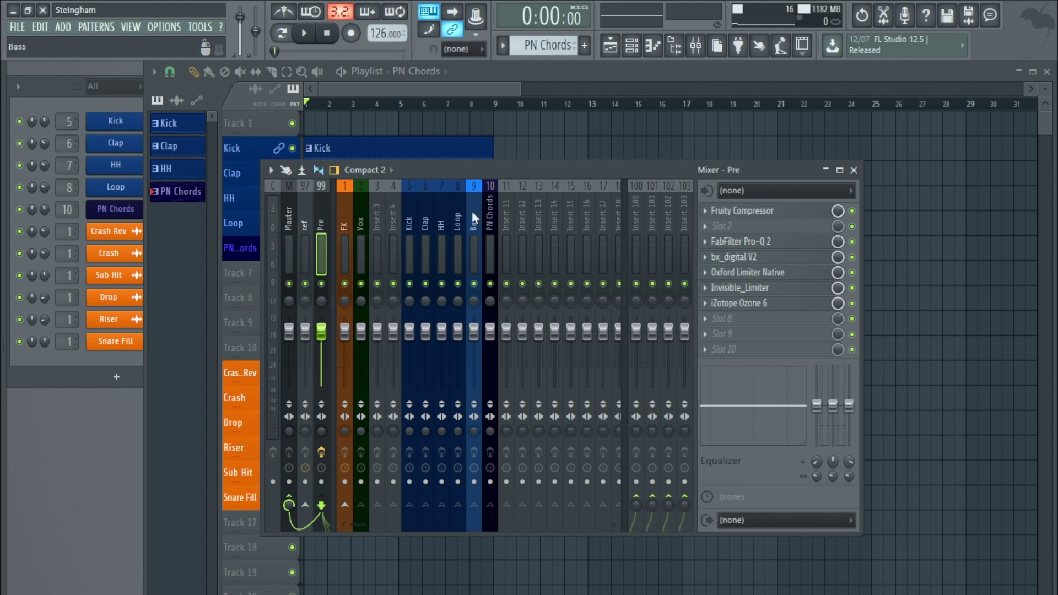
Step: Check the Master track's effect slots and close the mixer
click(288, 208)
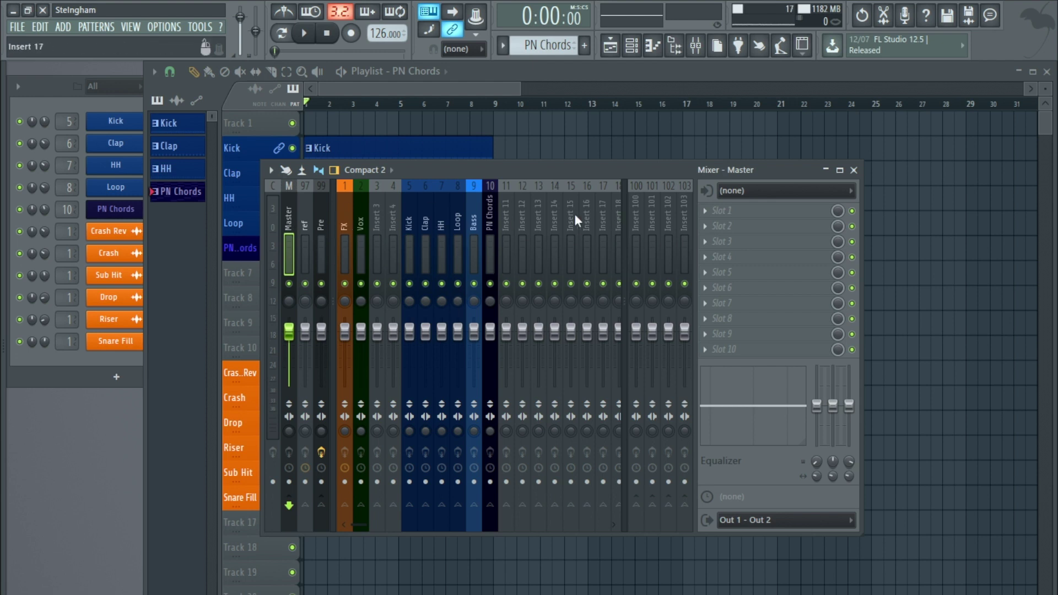
click(853, 170)
scroll(496, 196, down, 3)
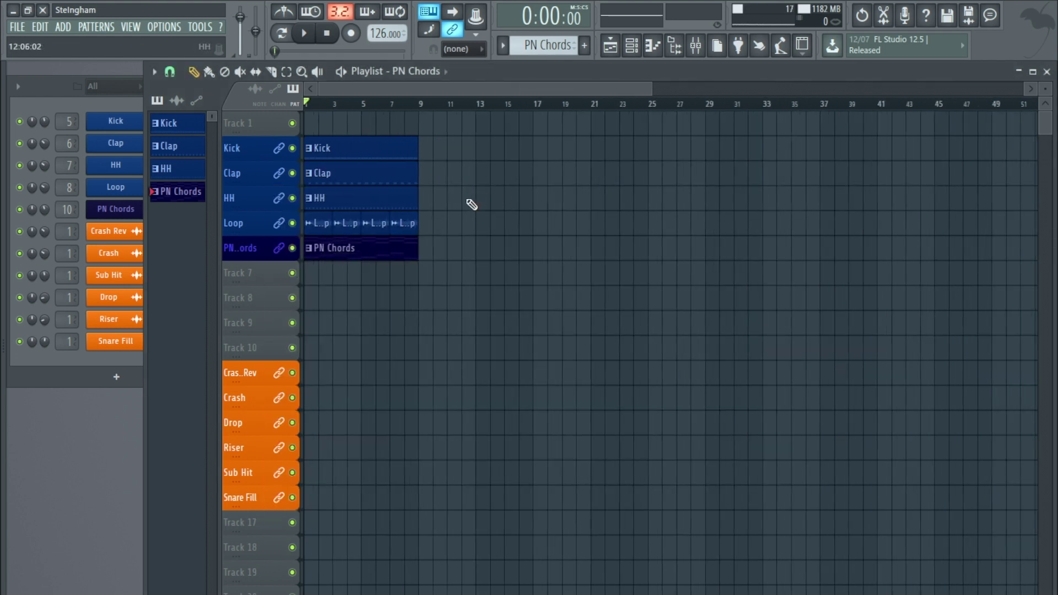
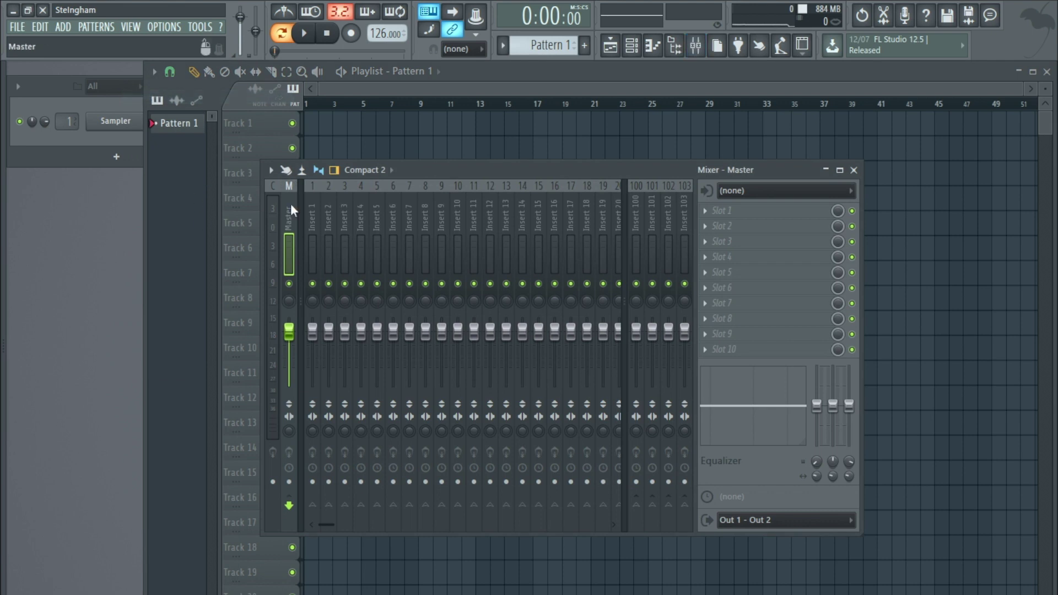
Step: Load the saved mixer track state Master MAIN.fst onto the Master track and close the mixer
mouse_move(435, 247)
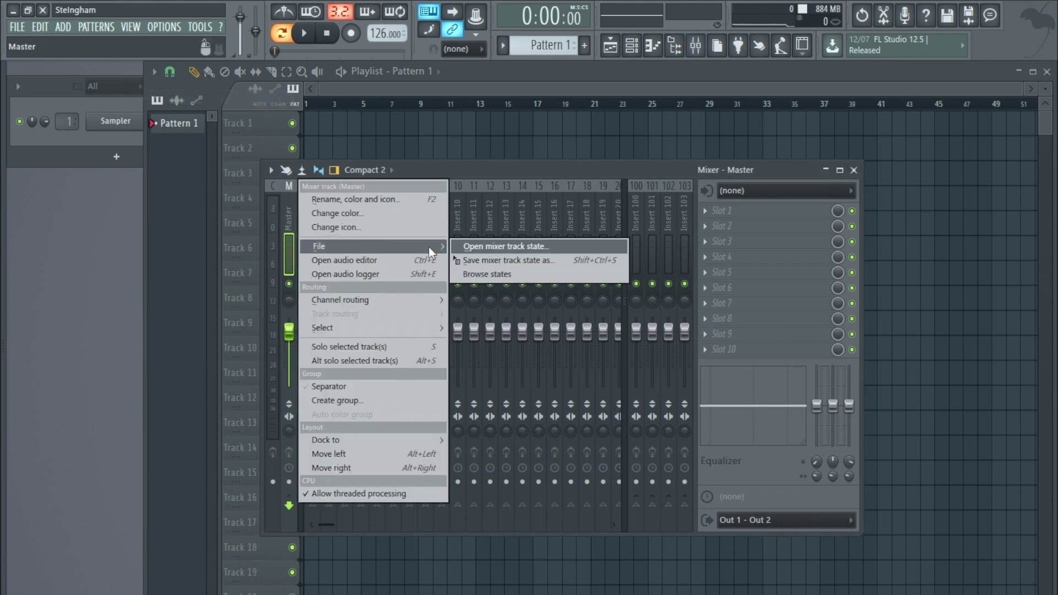
click(501, 248)
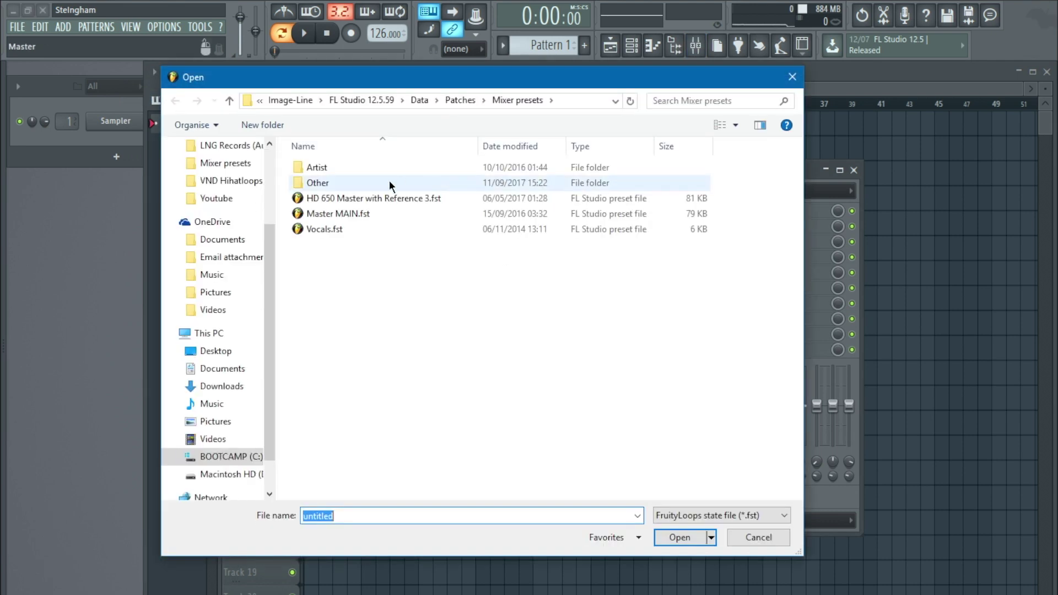
click(329, 210)
double_click(316, 213)
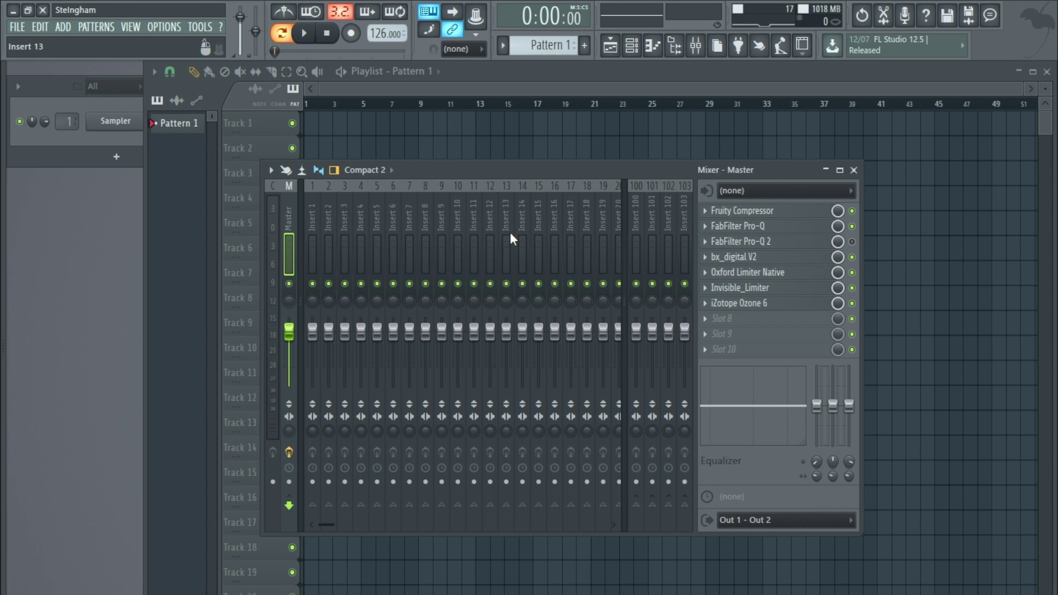
key(F9)
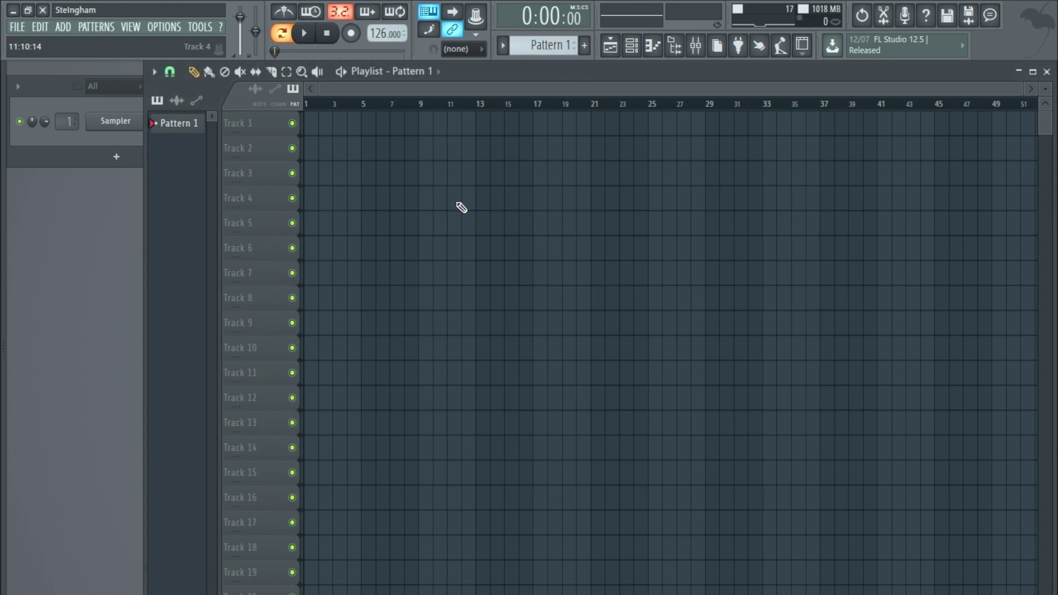
Step: Look at the PreMaster with FX entry among the Ste project templates without creating a new project
click(17, 27)
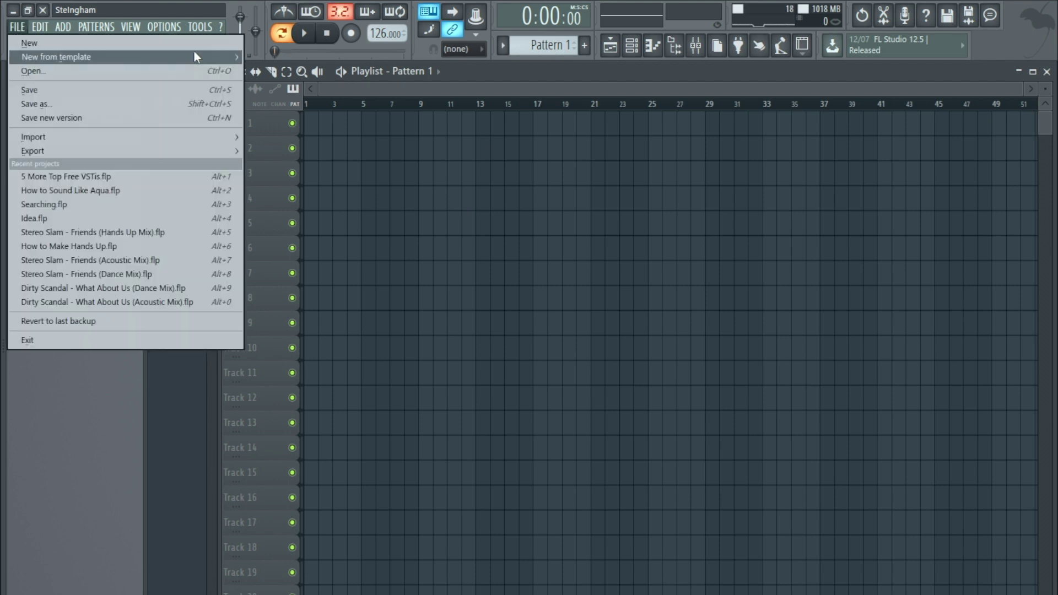
mouse_move(196, 56)
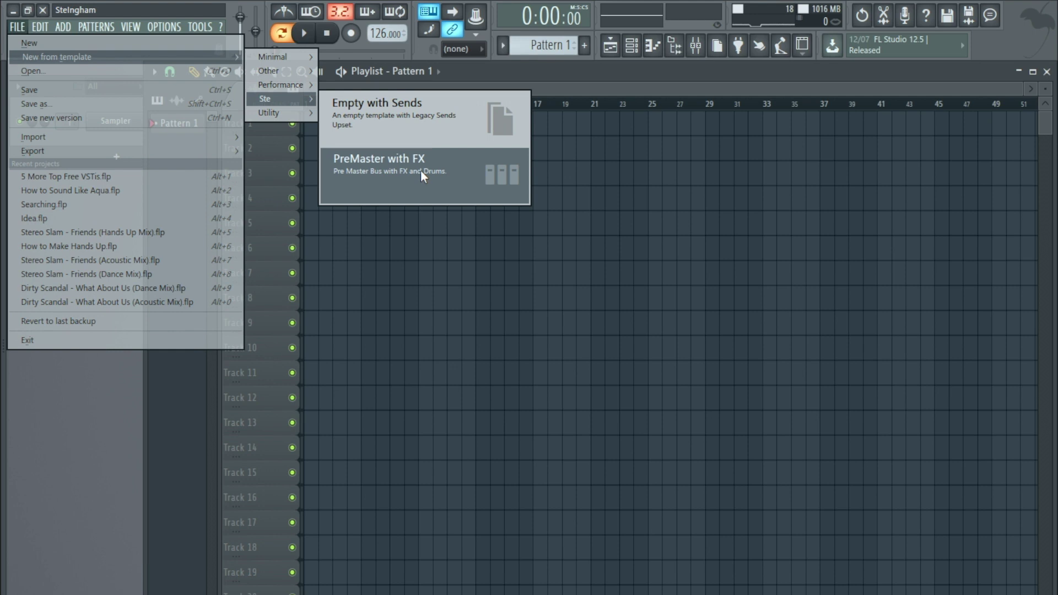
click(605, 68)
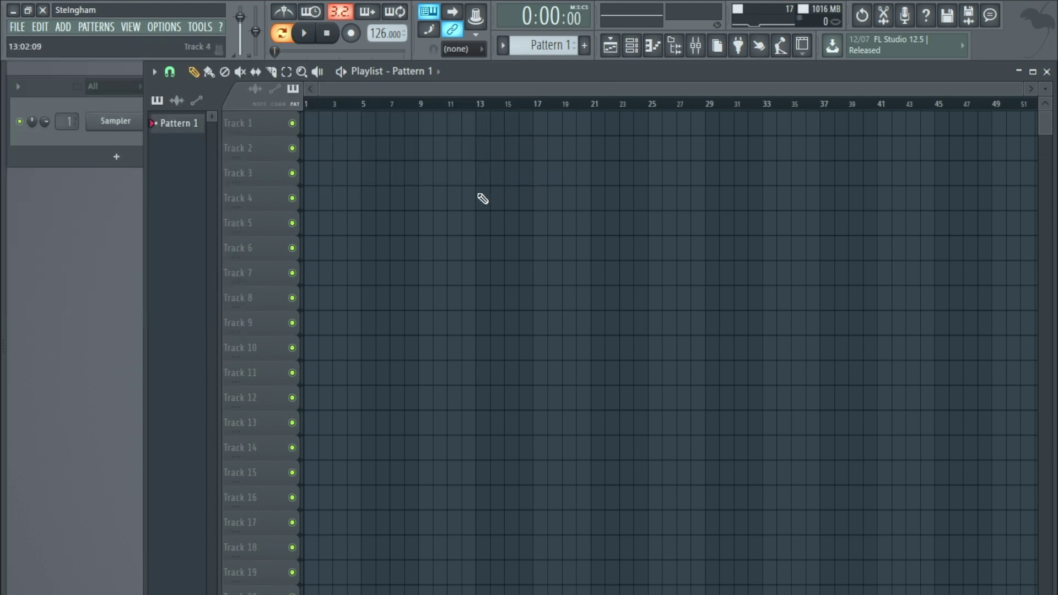
Step: Look through the generator categories in the plugin database and hide the browser
scroll(483, 198, up, 3)
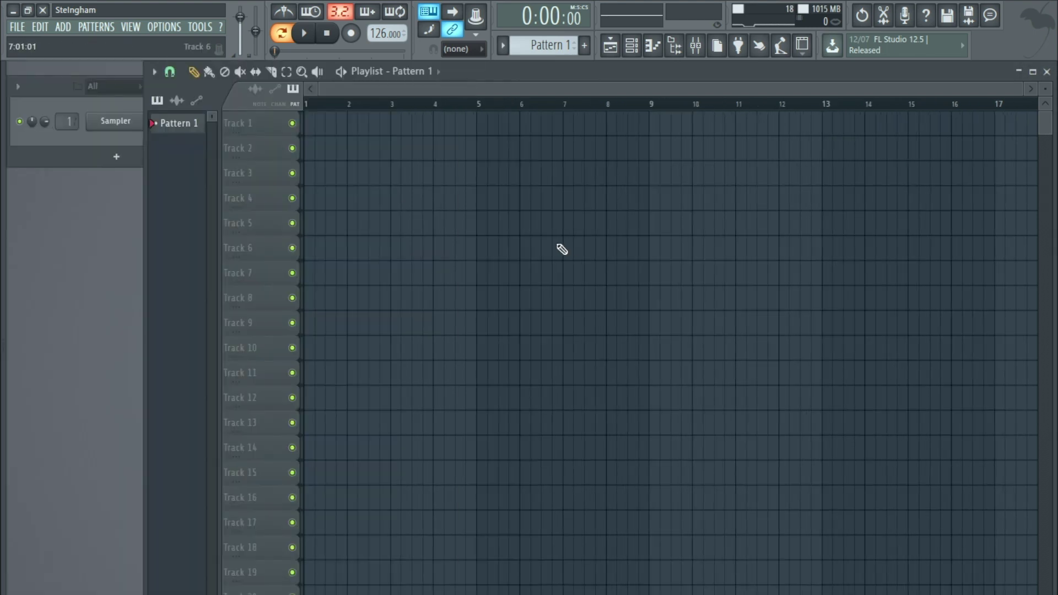
mouse_move(29, 229)
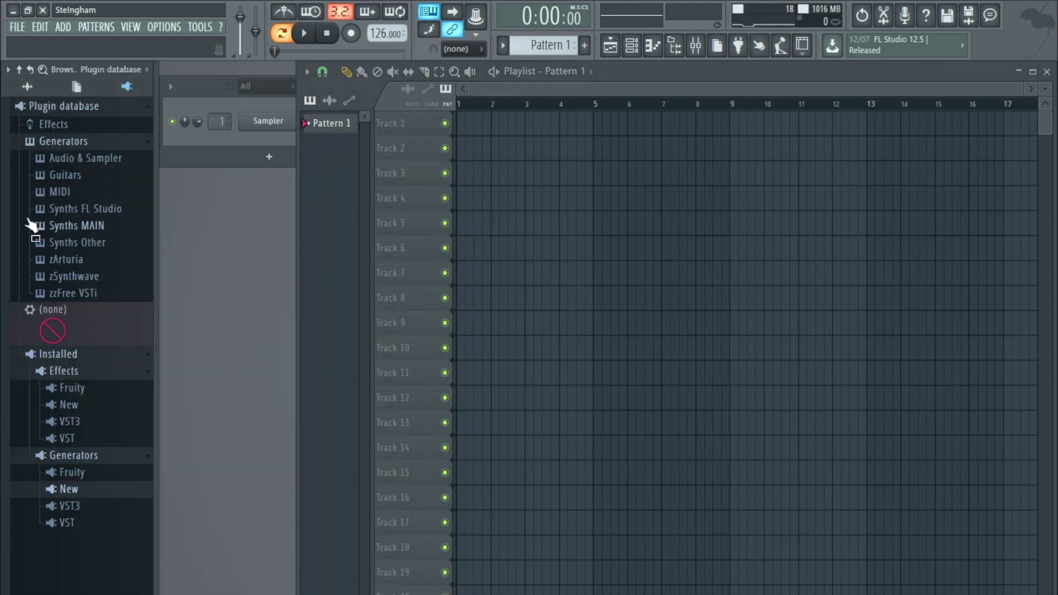
click(27, 87)
drag(82, 206, 283, 141)
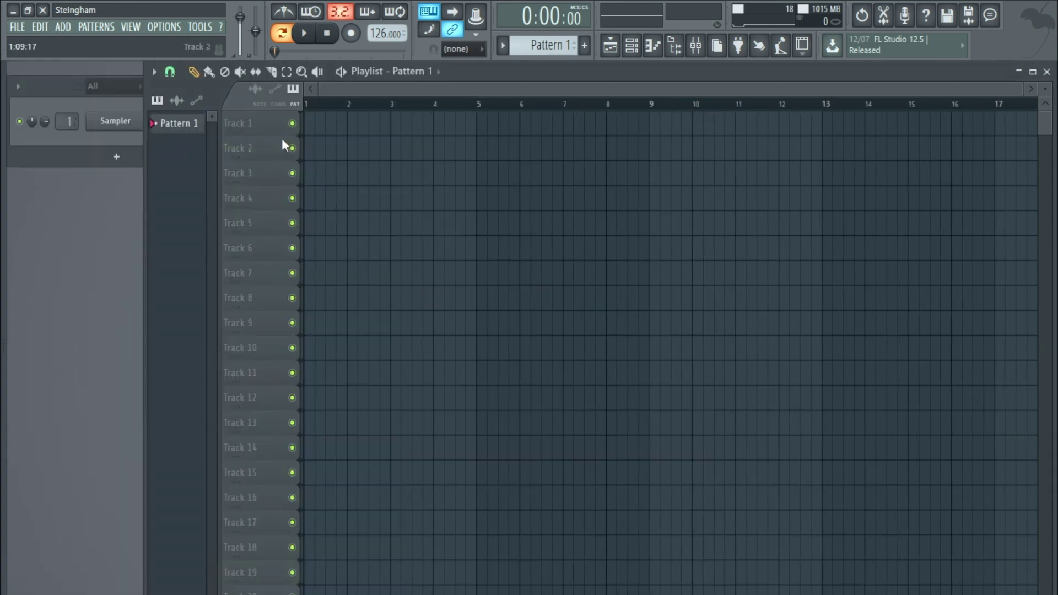
Step: Browse the generator categories for replacing the Sampler channel, replace it with TyrellN6 from zzFree VSTi, and close the plugin window
right_click(118, 123)
mouse_move(236, 233)
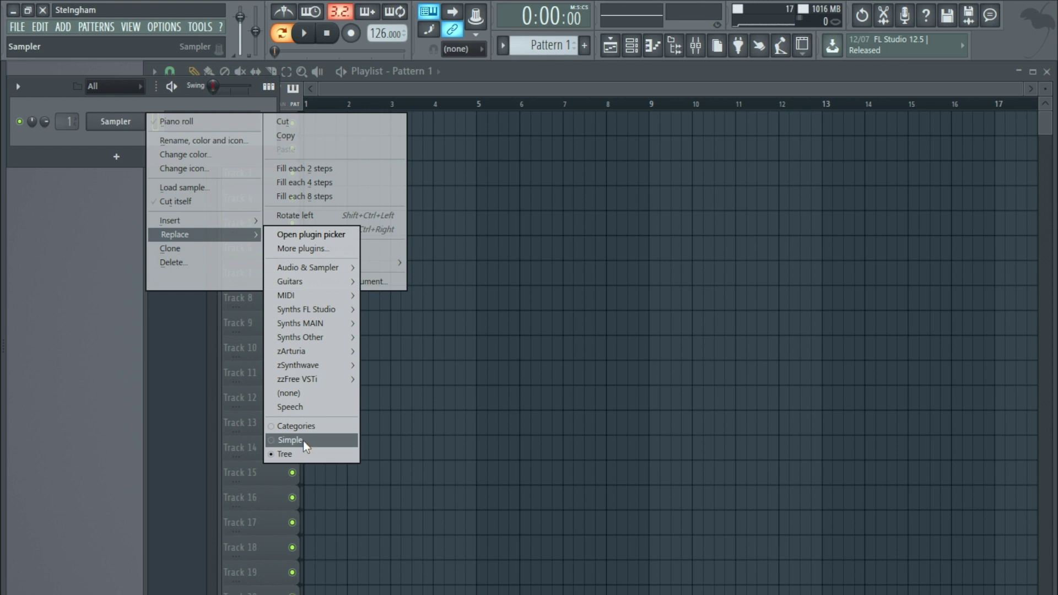
mouse_move(305, 271)
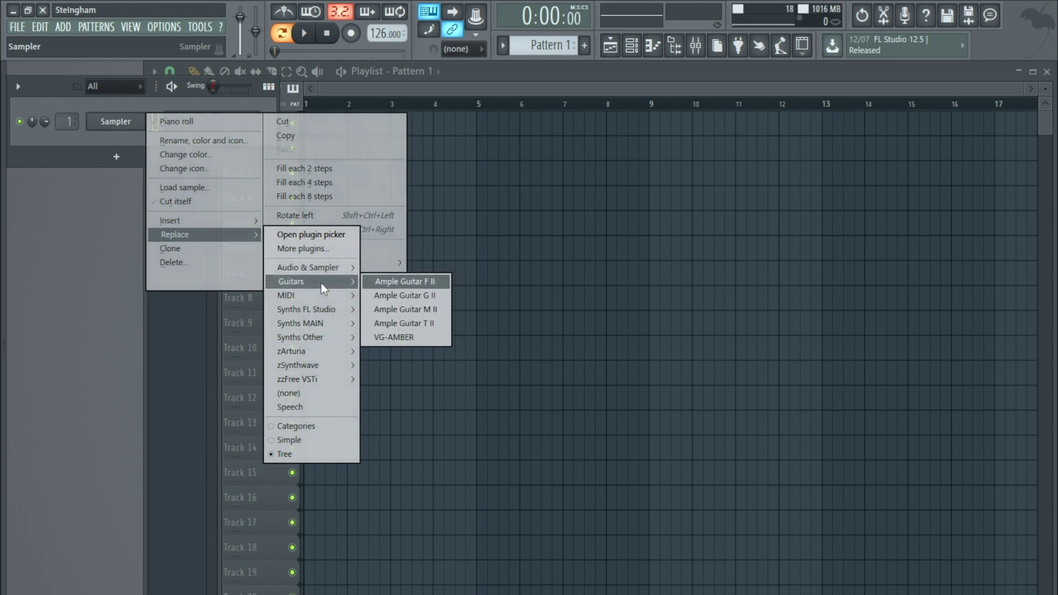
mouse_move(293, 312)
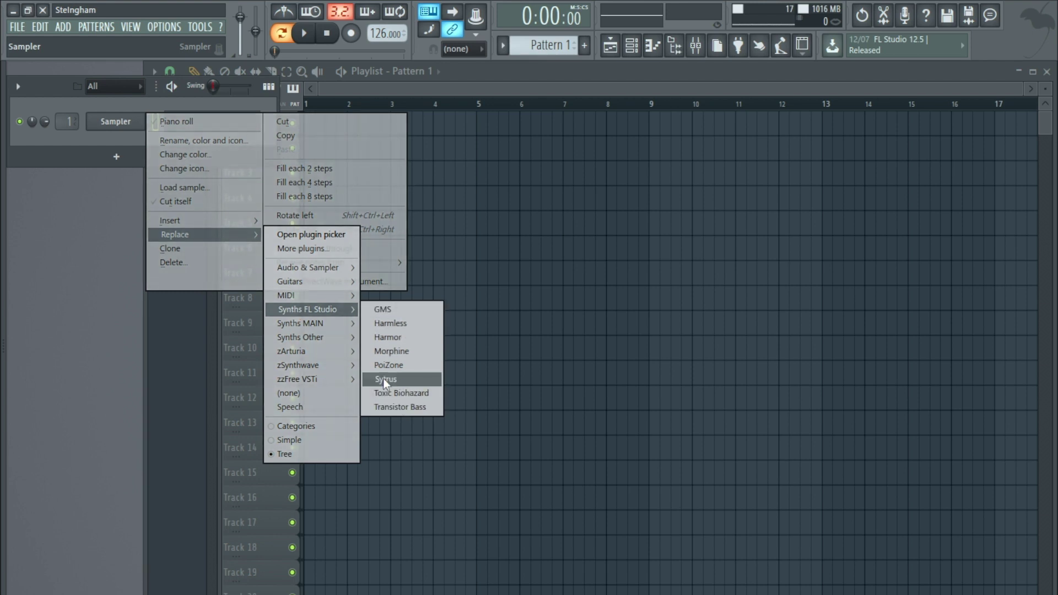
mouse_move(321, 326)
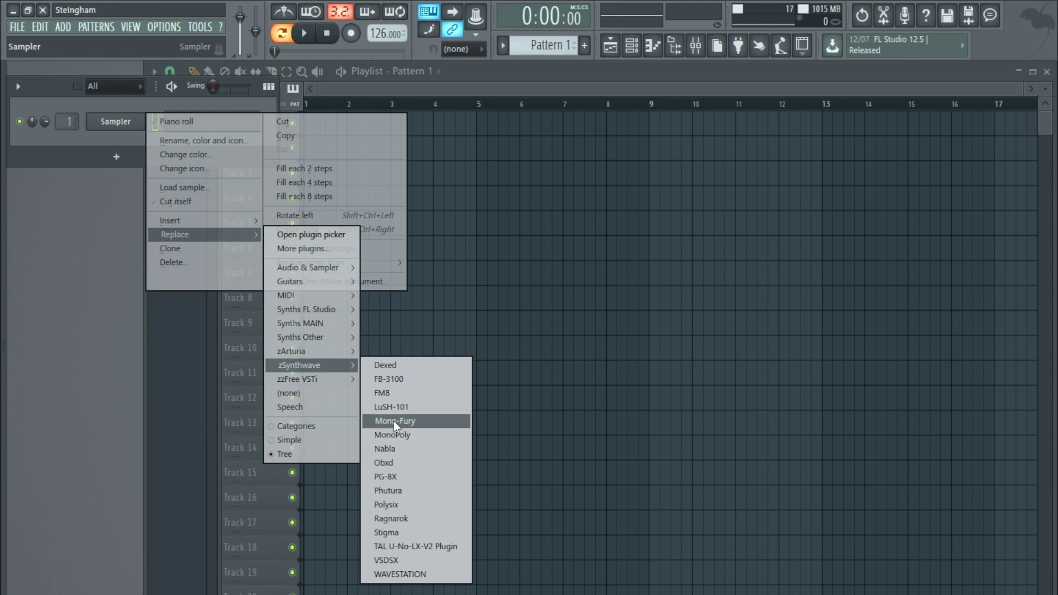
mouse_move(323, 380)
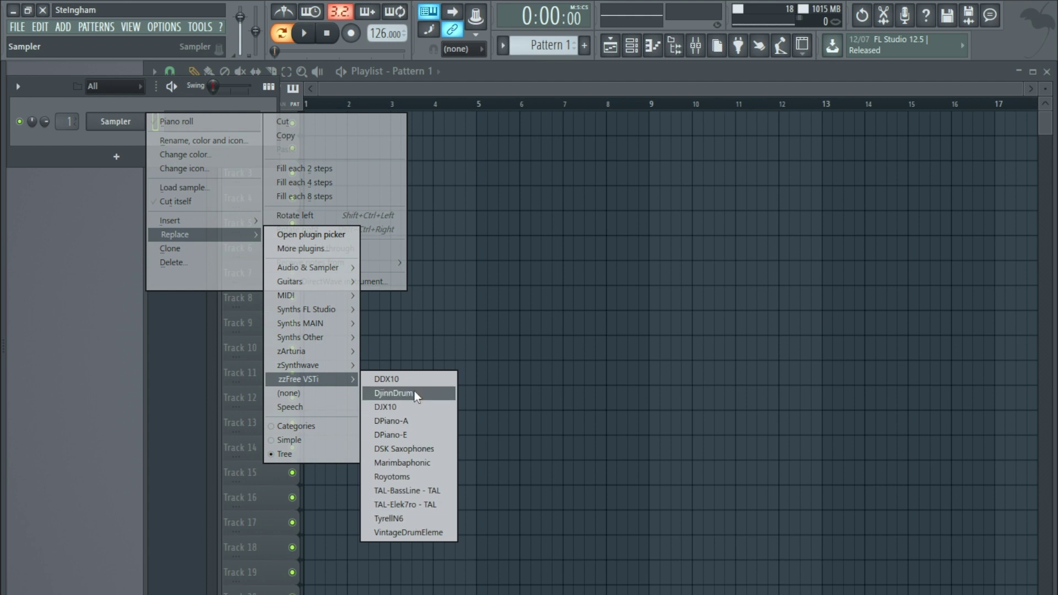
click(392, 519)
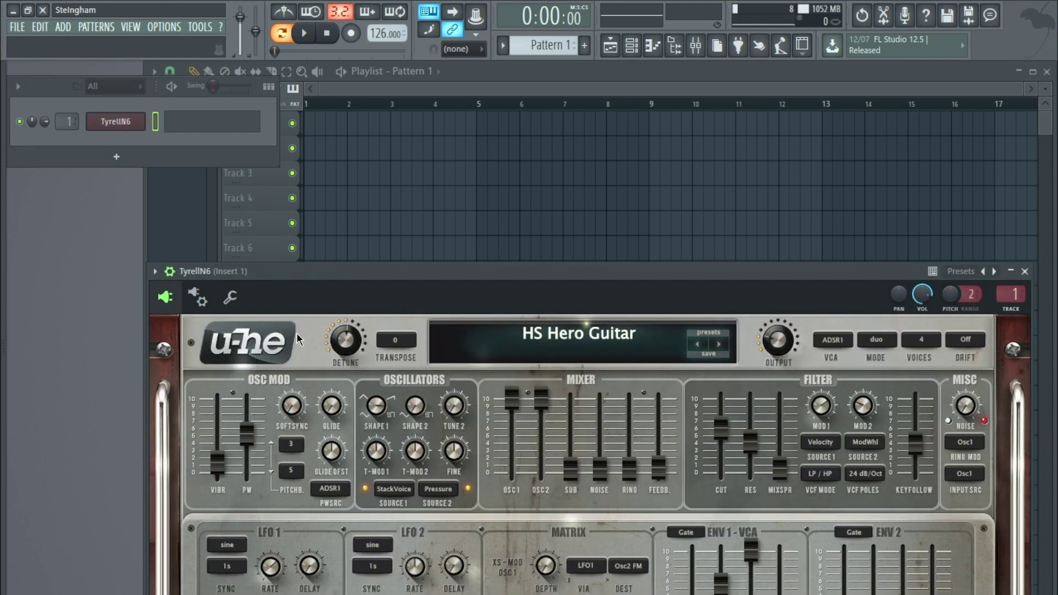
click(1024, 272)
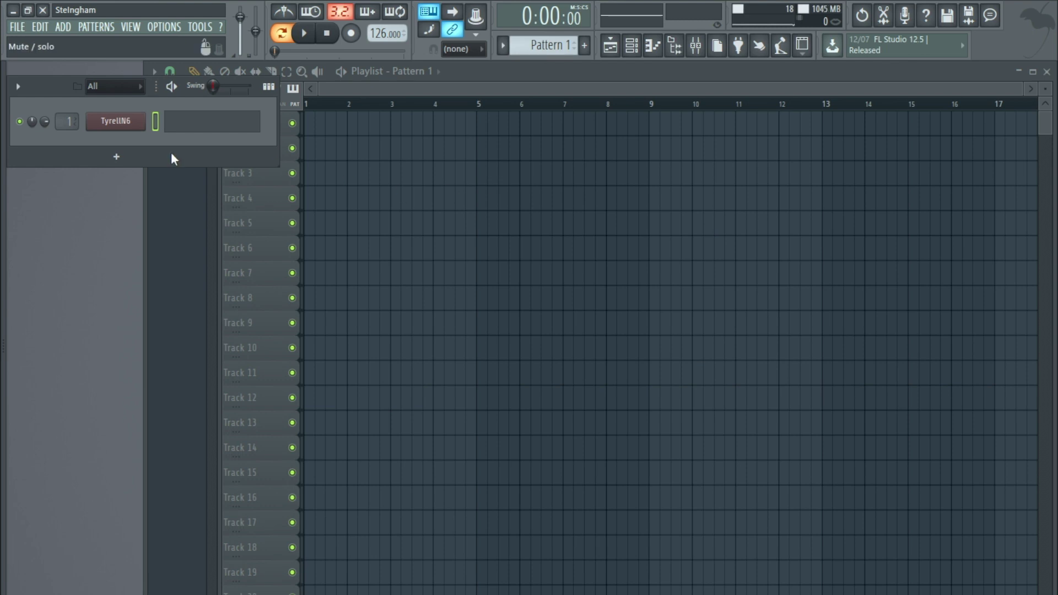
right_click(129, 121)
mouse_move(247, 221)
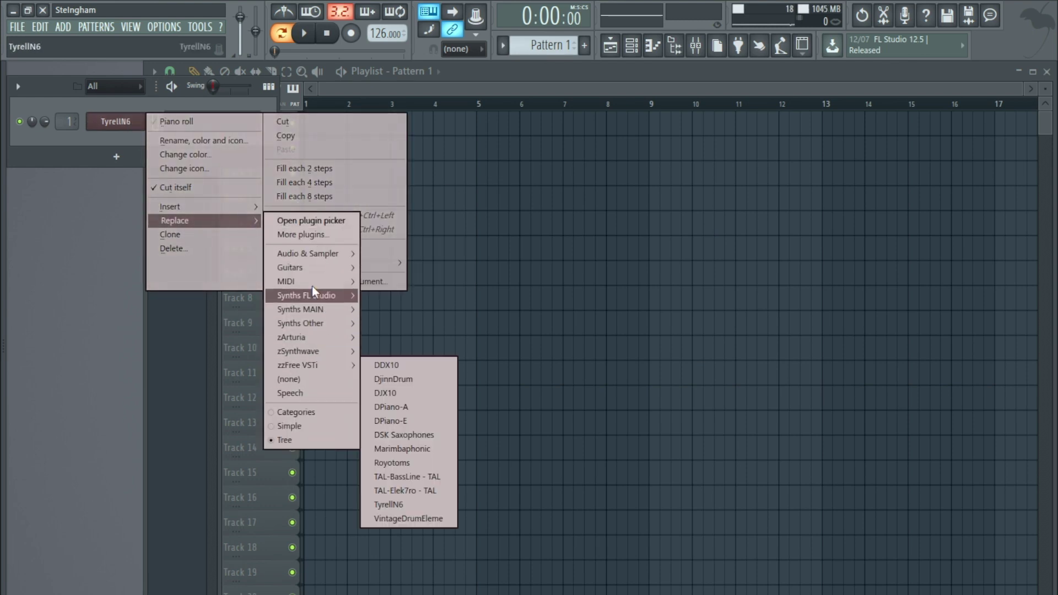
click(379, 442)
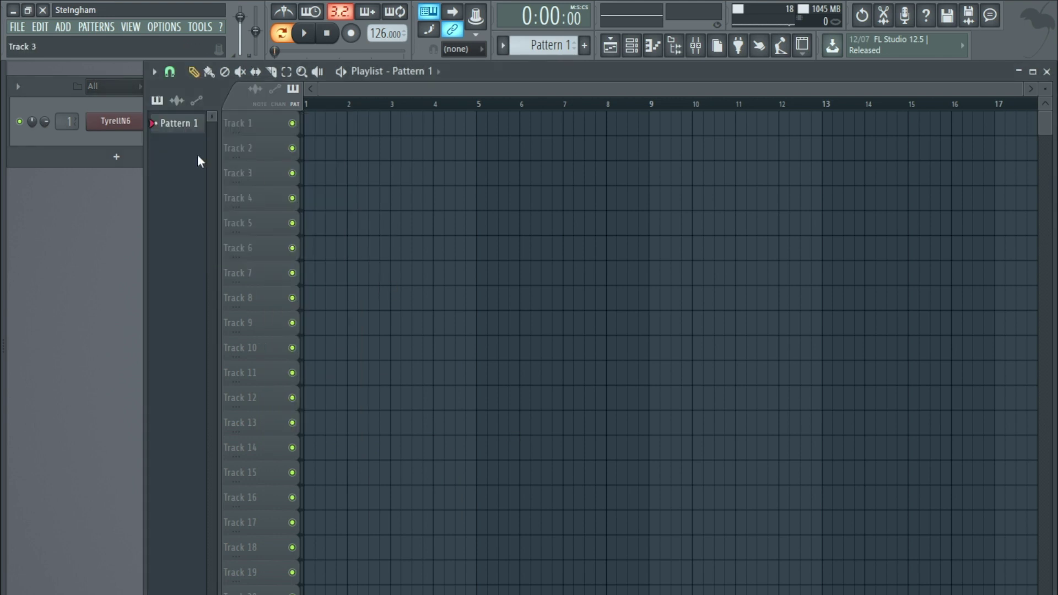
Step: Replace the TyrellN6 channel with an Audio Clip channel
right_click(118, 122)
mouse_move(316, 256)
click(398, 249)
Step: Replace the Audio Clip channel with Serum from the Synths MAIN category and close the plugin window
right_click(121, 117)
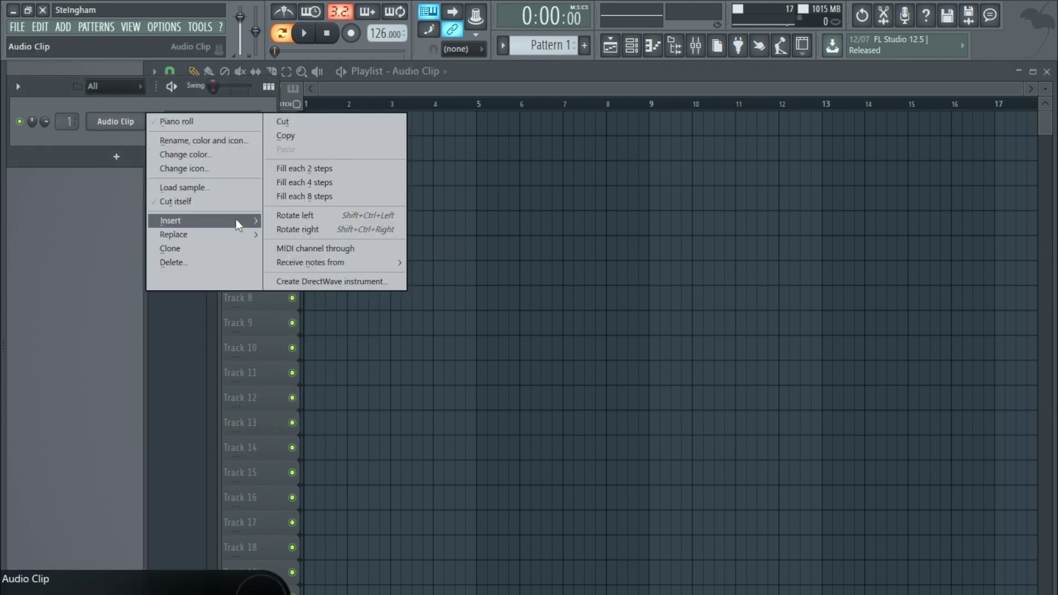
mouse_move(238, 235)
mouse_move(323, 325)
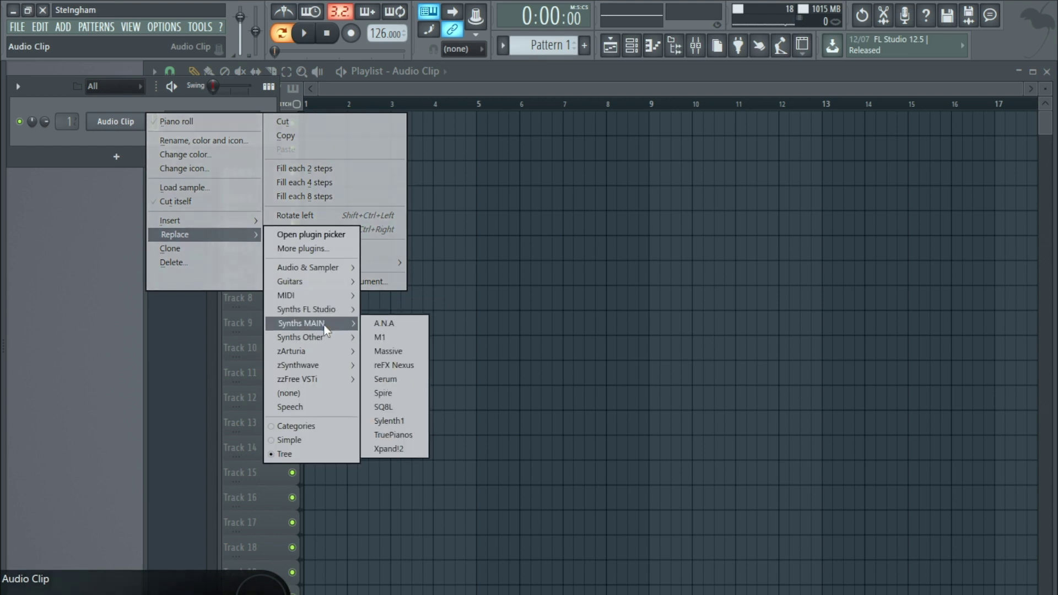
click(401, 379)
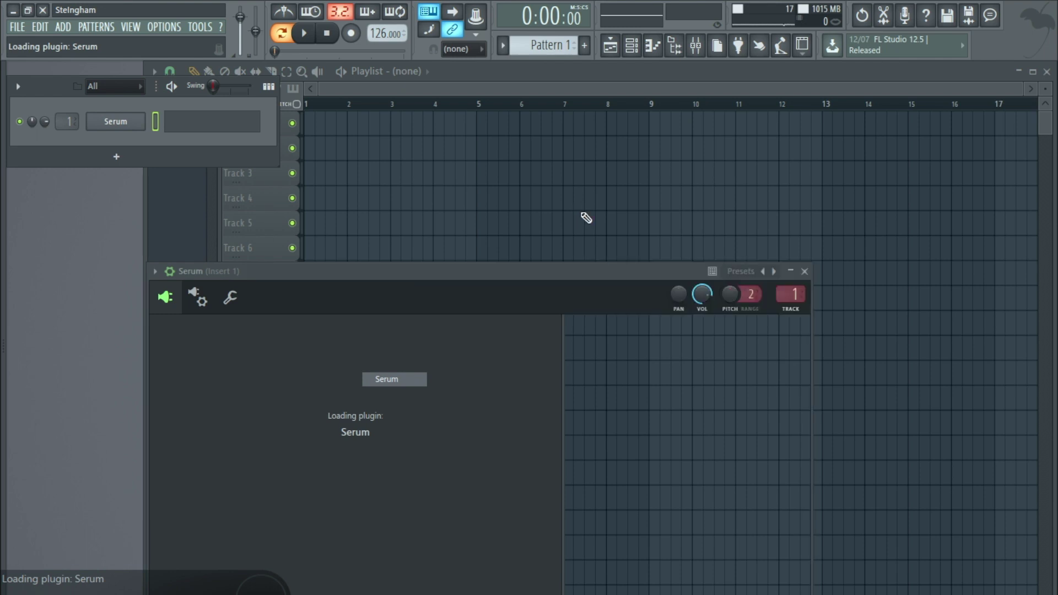
click(801, 272)
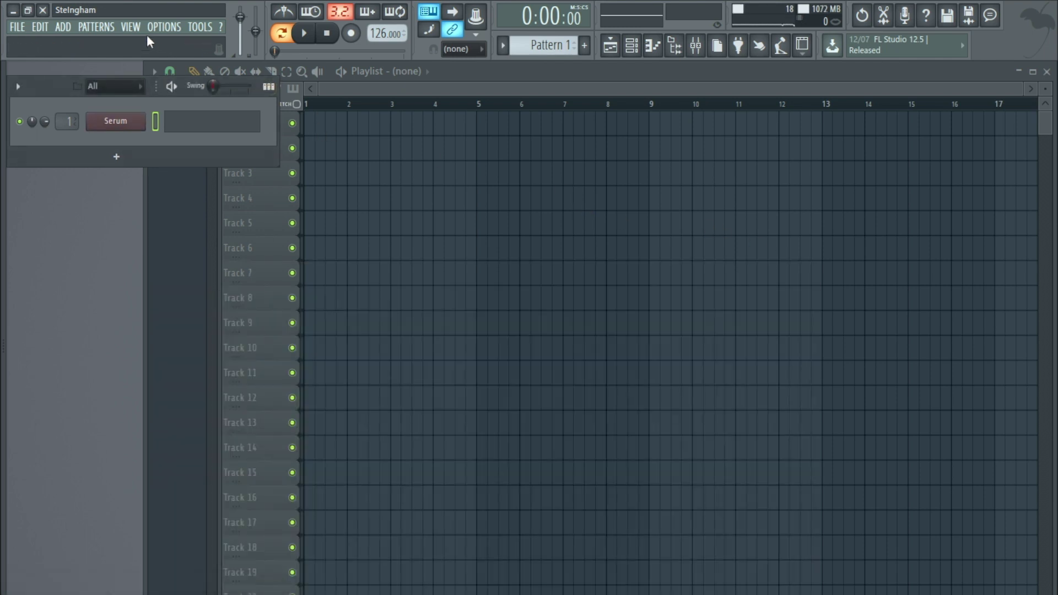
Step: Show the mixer and select the Insert 1 track
click(130, 27)
click(133, 96)
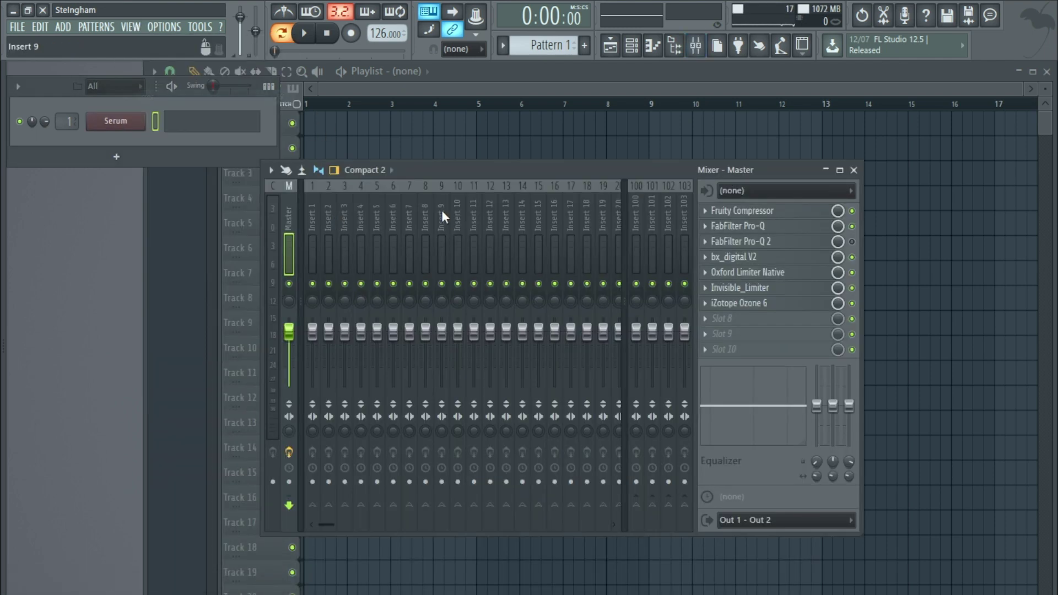
click(311, 203)
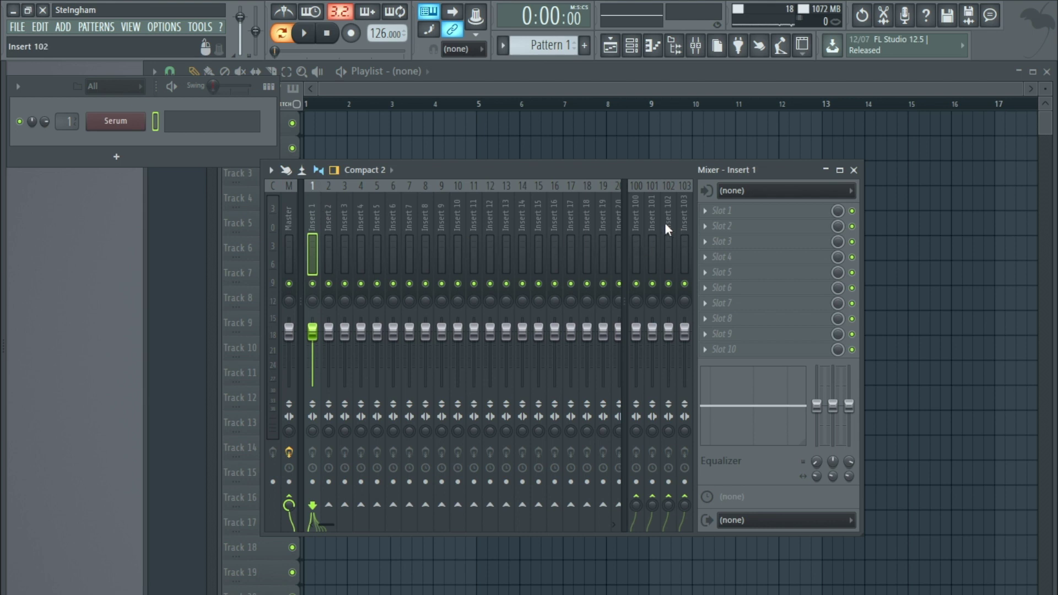
Step: Browse the effect plugin categories available for slot 1 of Insert 1, including FabFilter, FL Studio, Misc, Oxford and zzzDead Duck, and dismiss the list
click(704, 211)
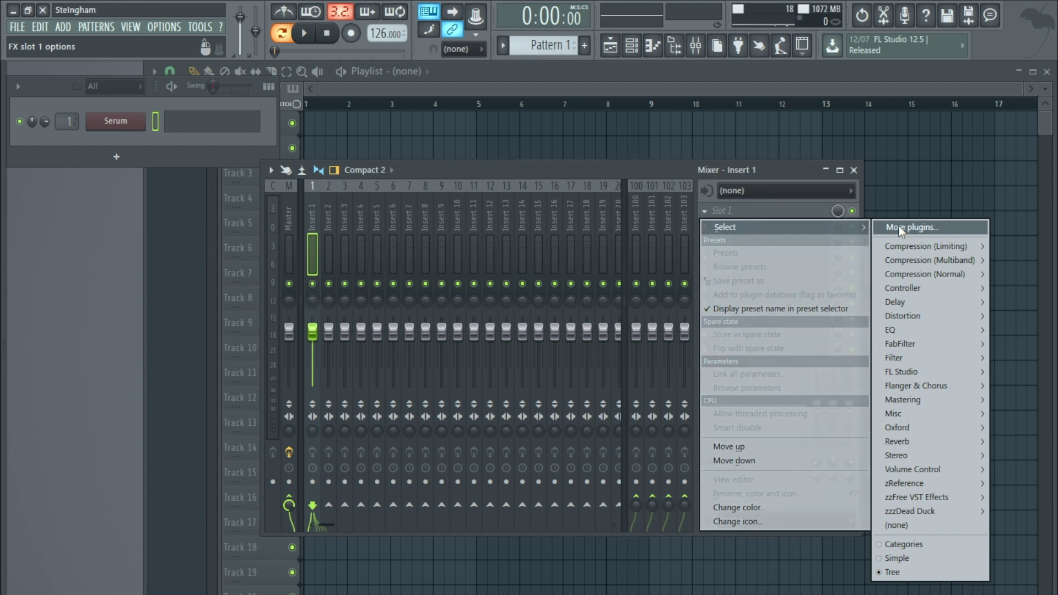
mouse_move(913, 252)
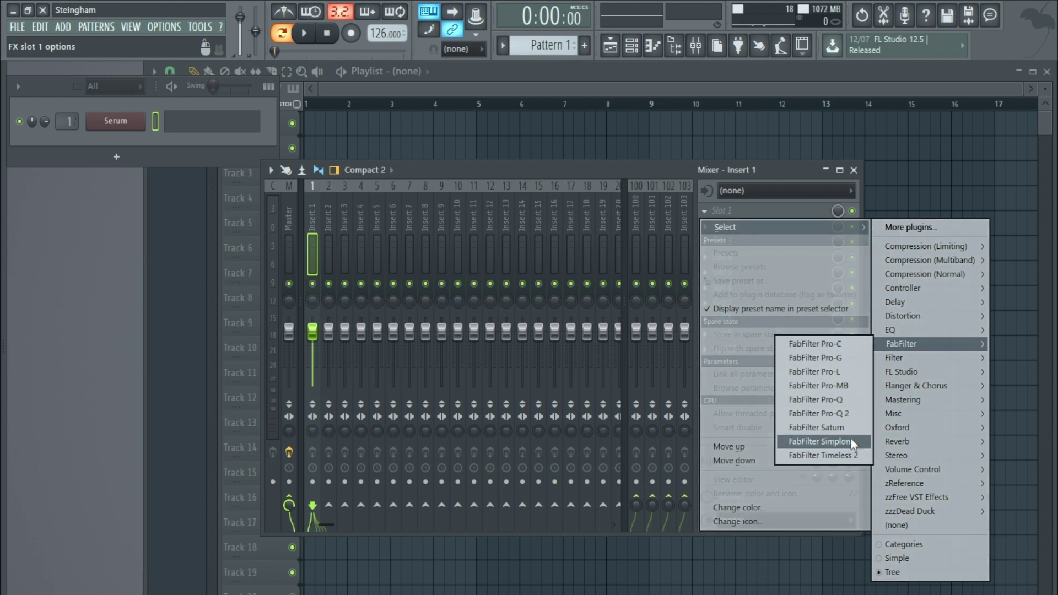
mouse_move(914, 362)
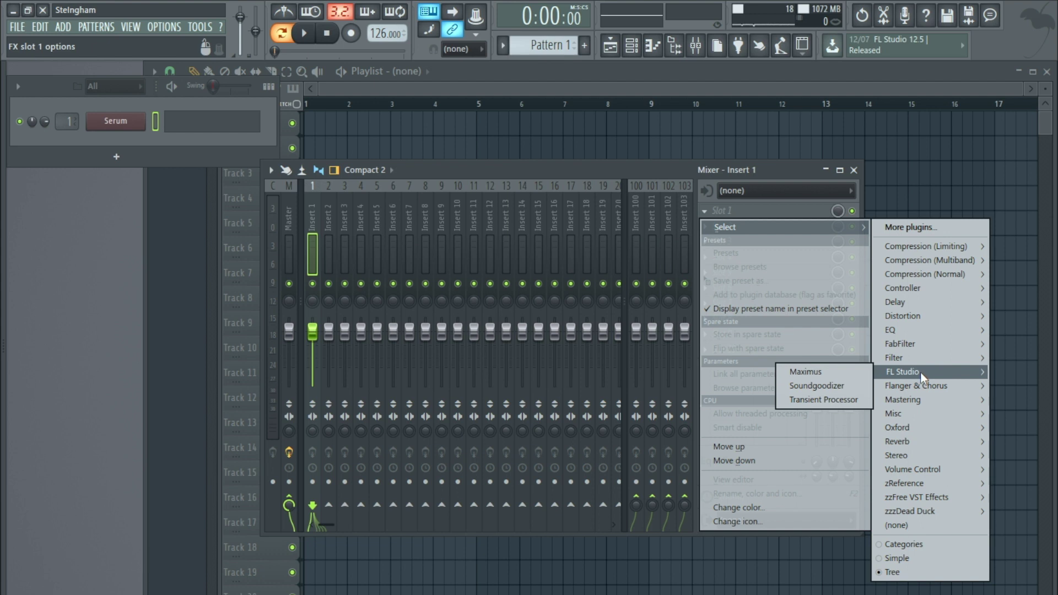
mouse_move(897, 387)
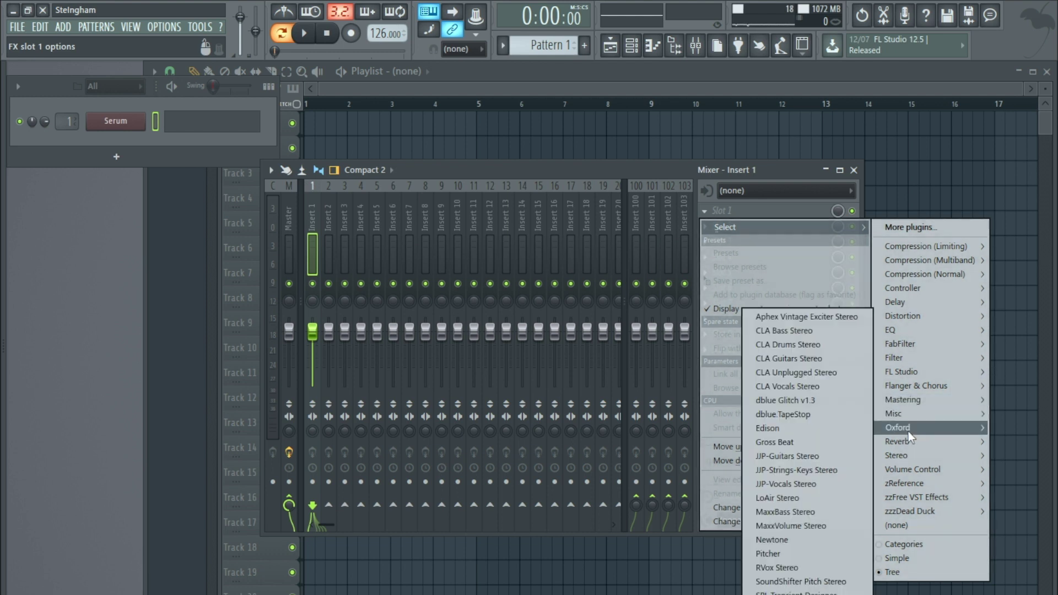
mouse_move(908, 427)
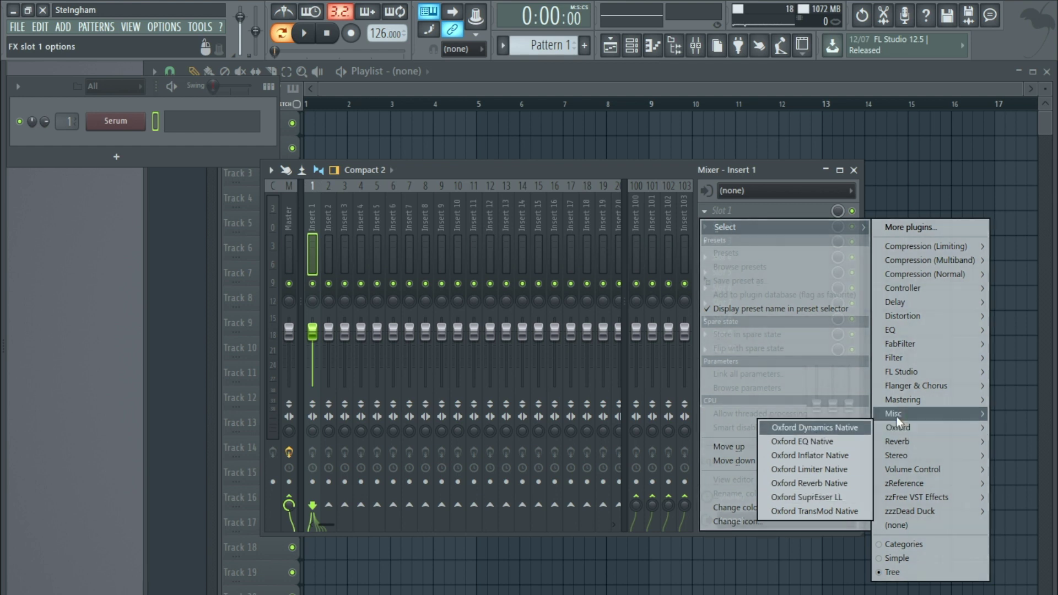
mouse_move(919, 458)
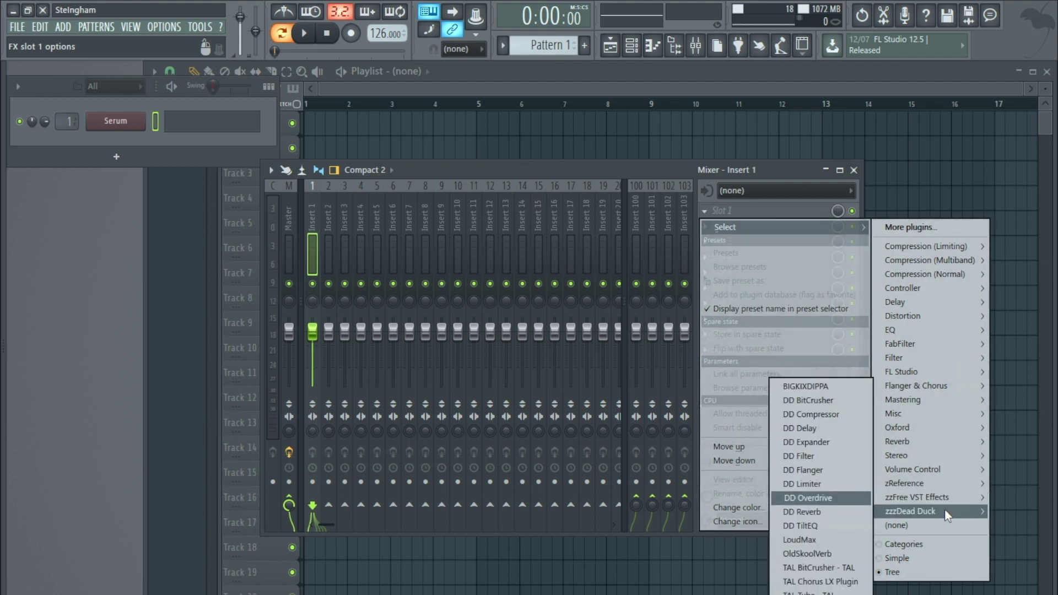
mouse_move(944, 510)
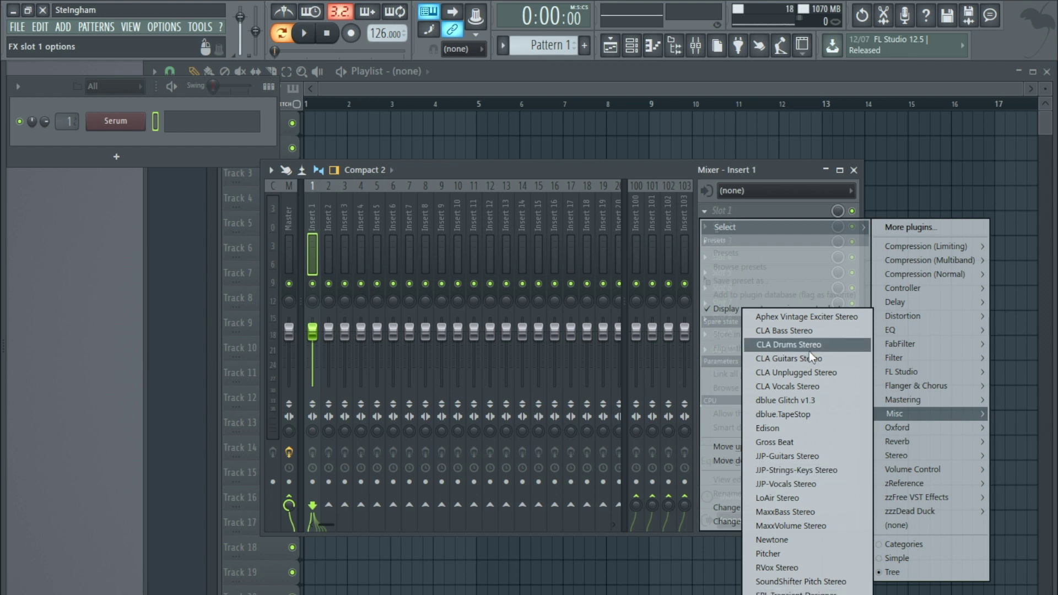
click(640, 184)
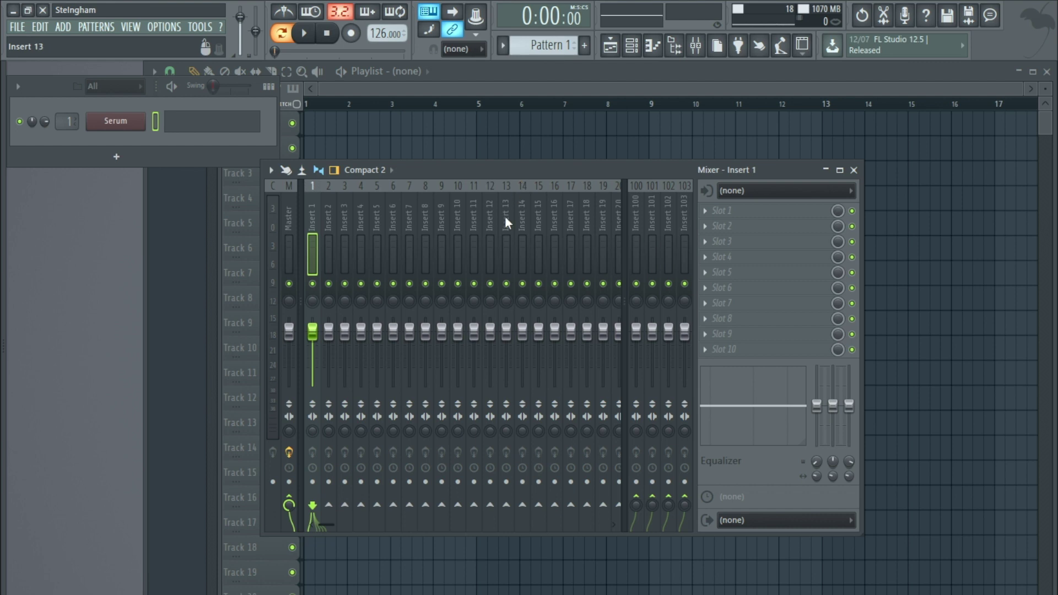
Step: Replace the Serum channel with an Audio Clip channel, open its sample file chooser and reposition the chooser over the workspace
click(326, 524)
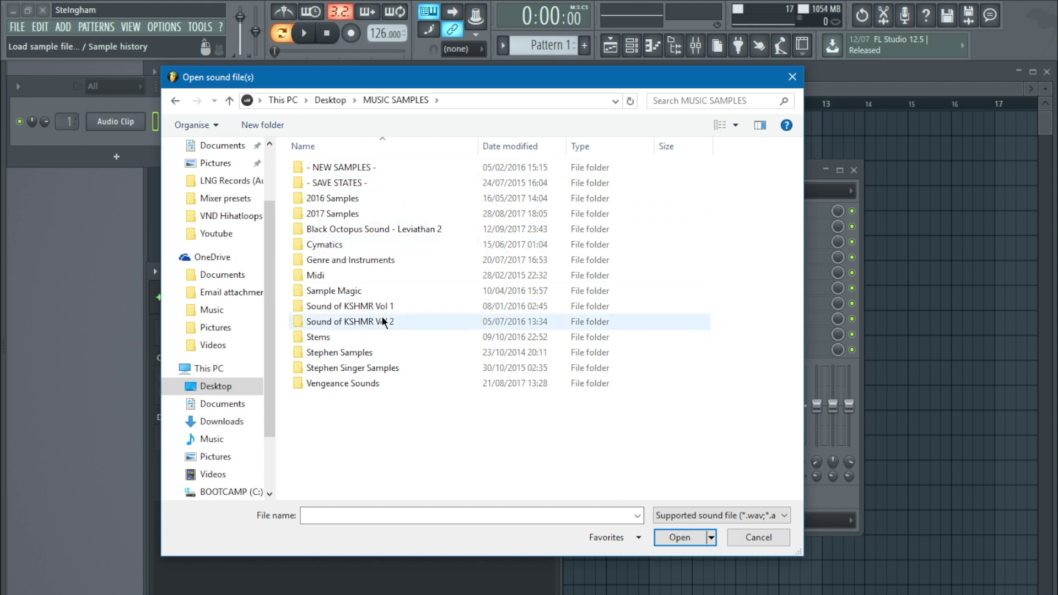
click(114, 126)
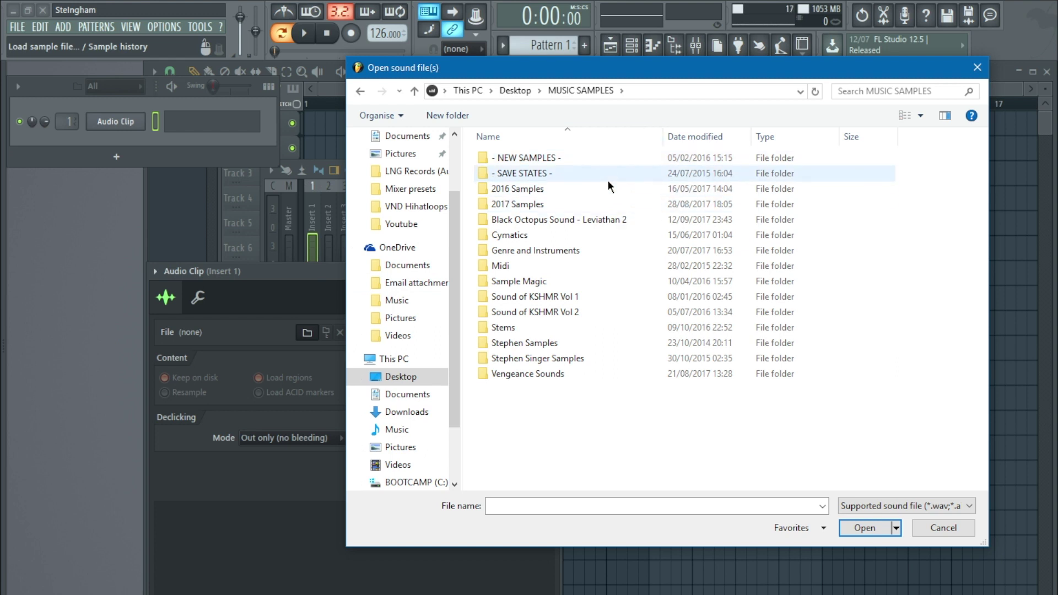
drag(697, 67, 560, 69)
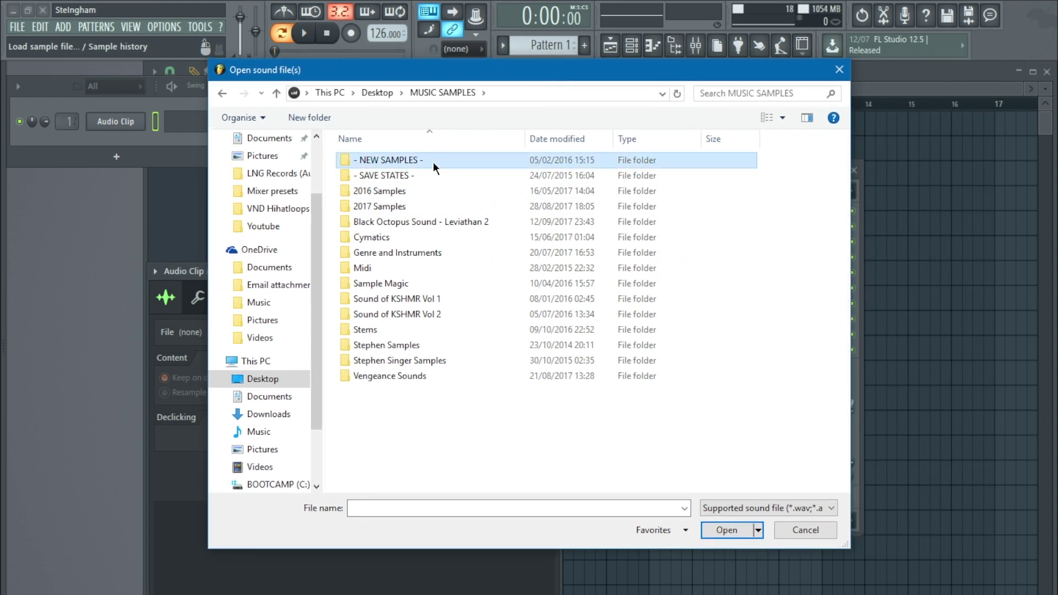
Step: Look through the sample library's - NEW SAMPLES -, 2016 Samples, Black Octopus Sound - Leviathan 2, Cymatics and Midi folders, returning to MUSIC SAMPLES
double_click(434, 162)
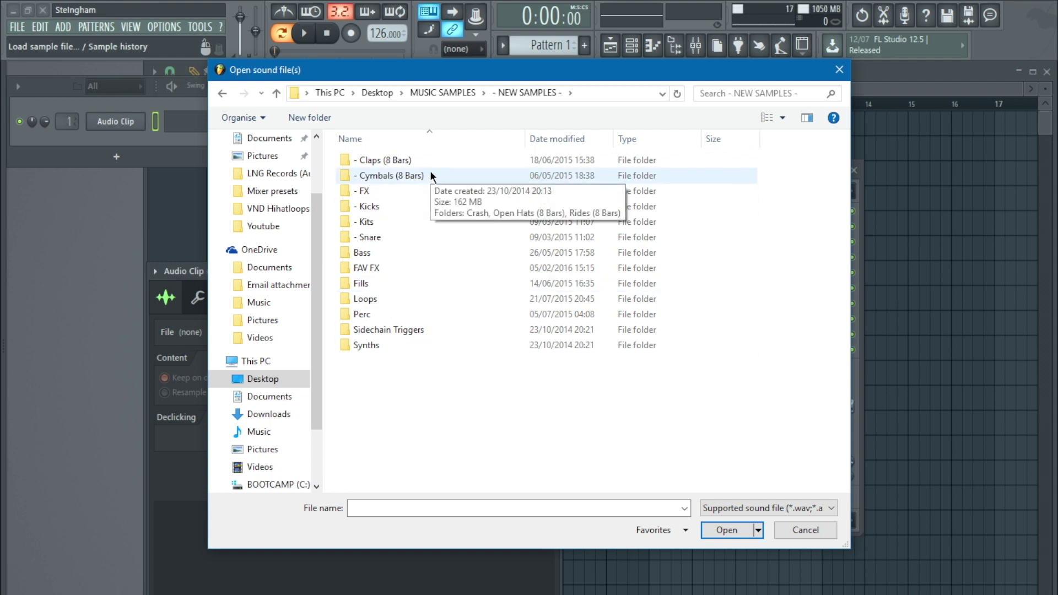
click(223, 93)
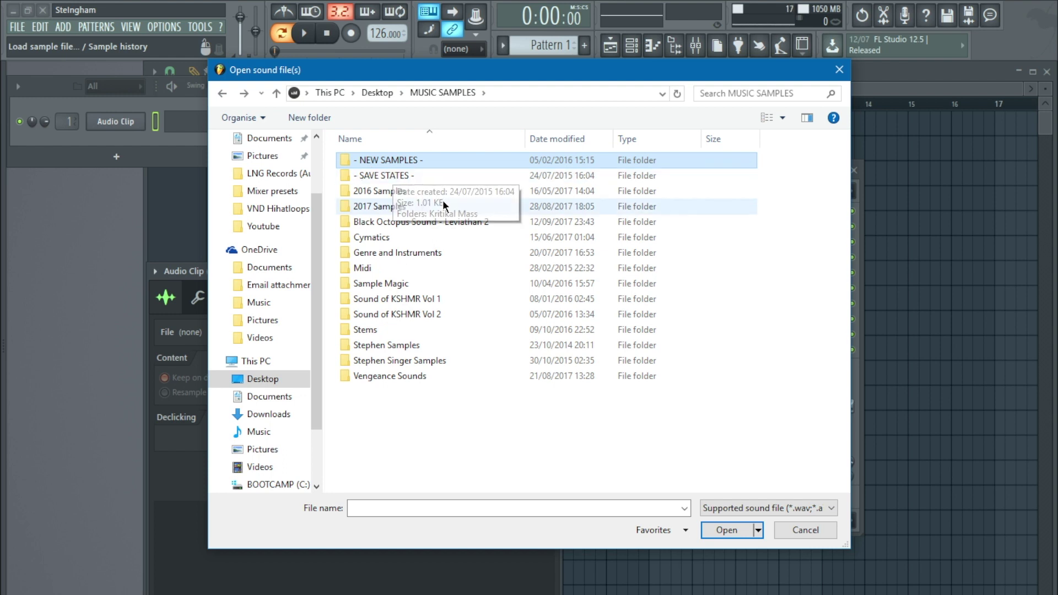
double_click(378, 195)
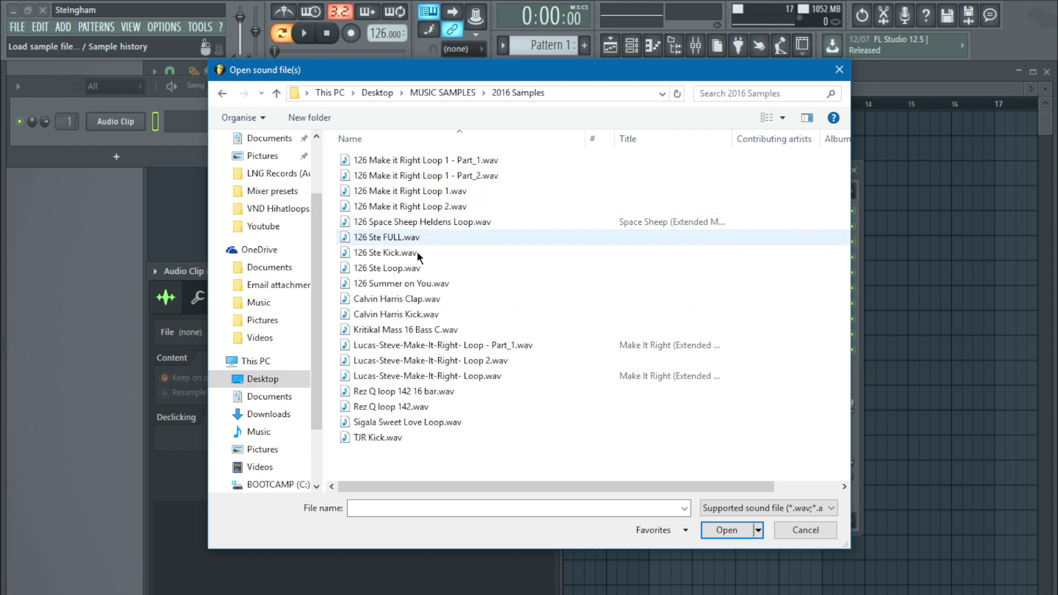
click(222, 93)
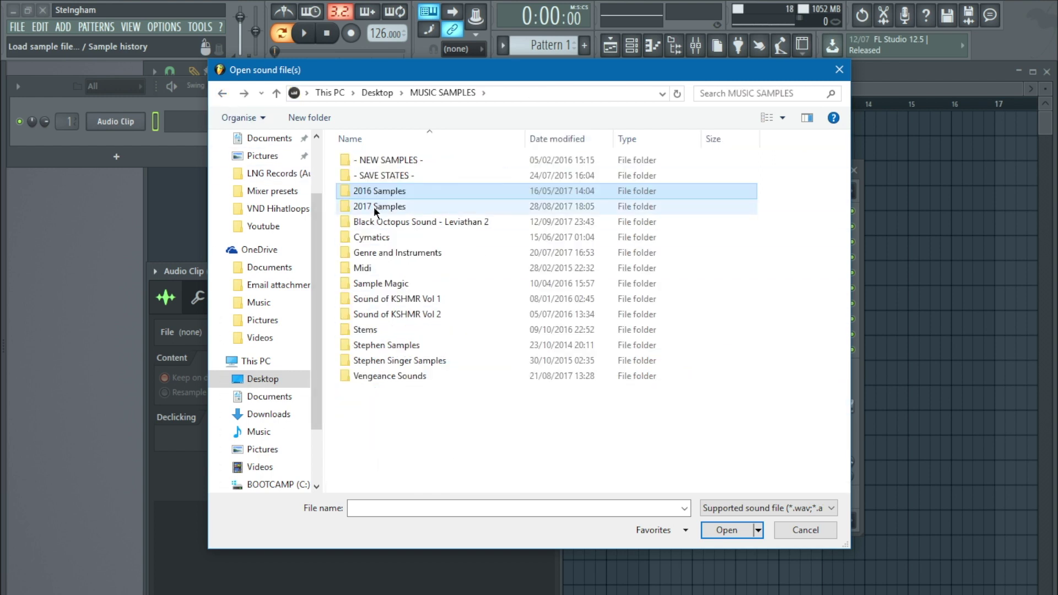
click(375, 221)
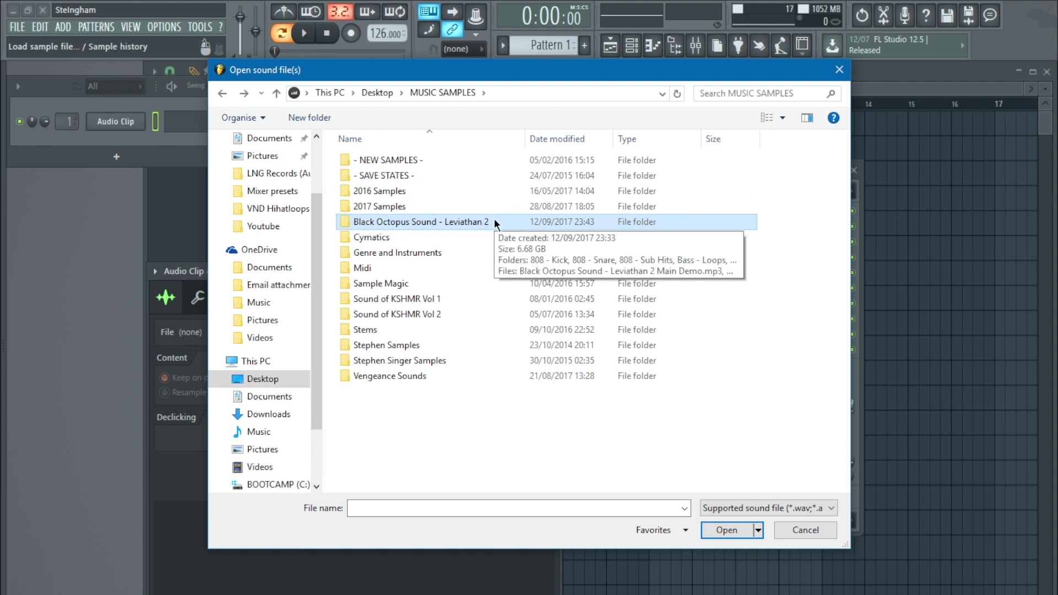
click(369, 237)
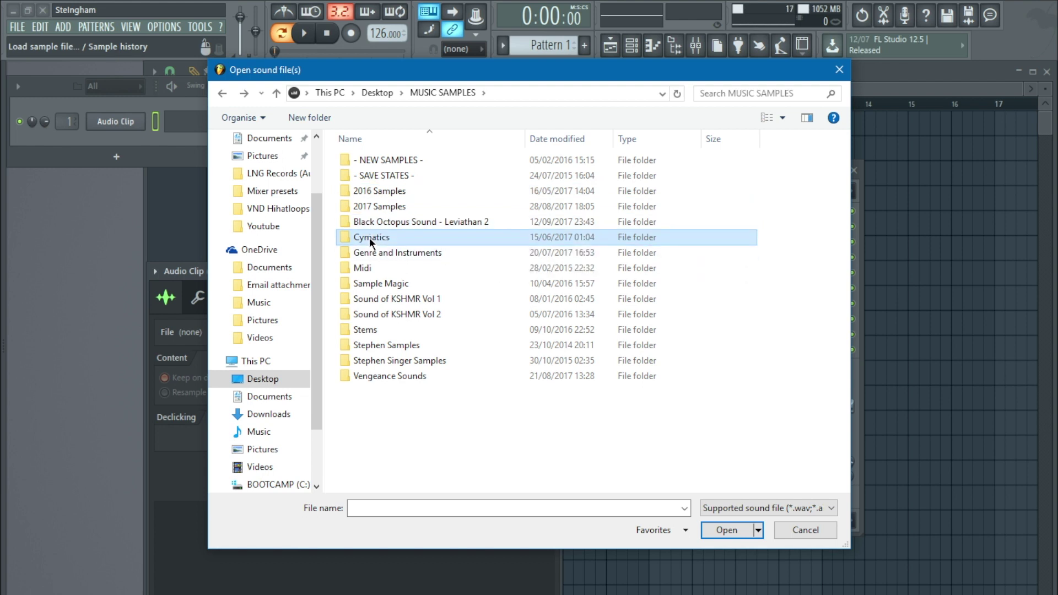
click(354, 268)
double_click(354, 268)
click(222, 93)
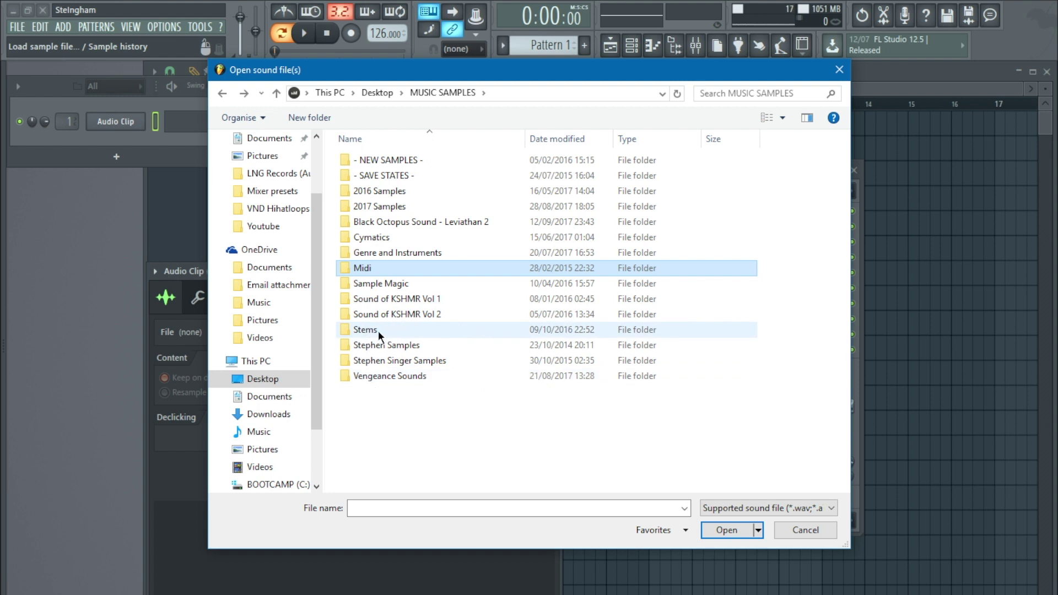
Step: Look inside the Stems folder, its Ferry Corsten subfolder and the personal samples folder below Stems, returning to MUSIC SAMPLES
double_click(378, 331)
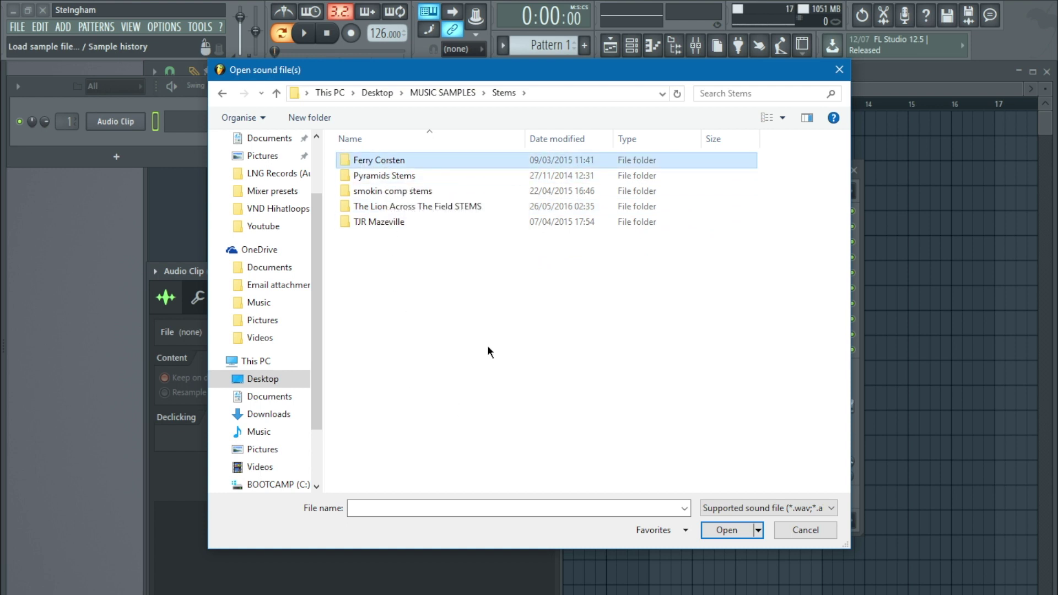
key(Return)
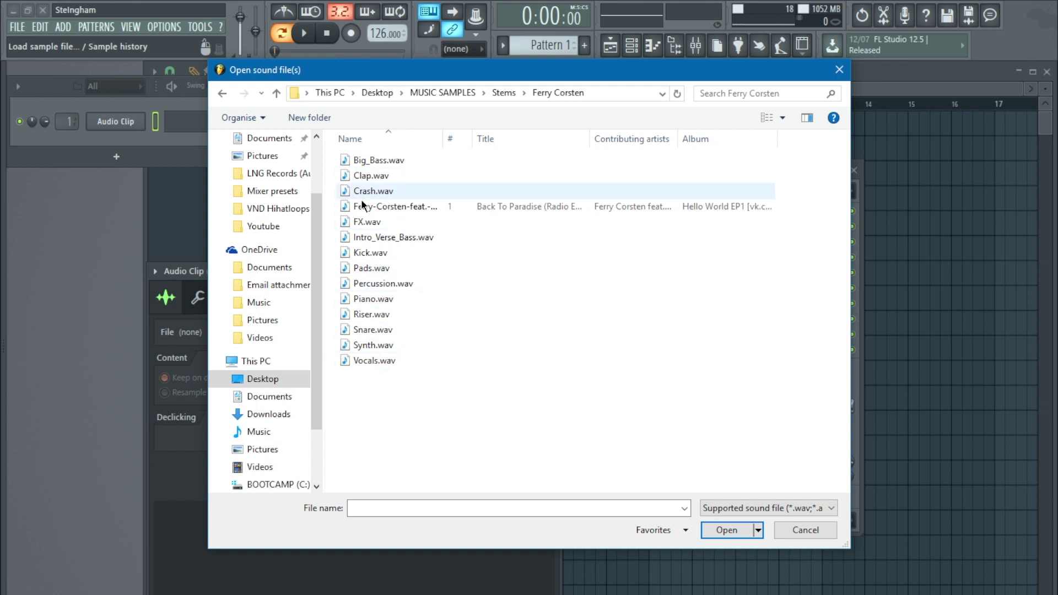
click(221, 95)
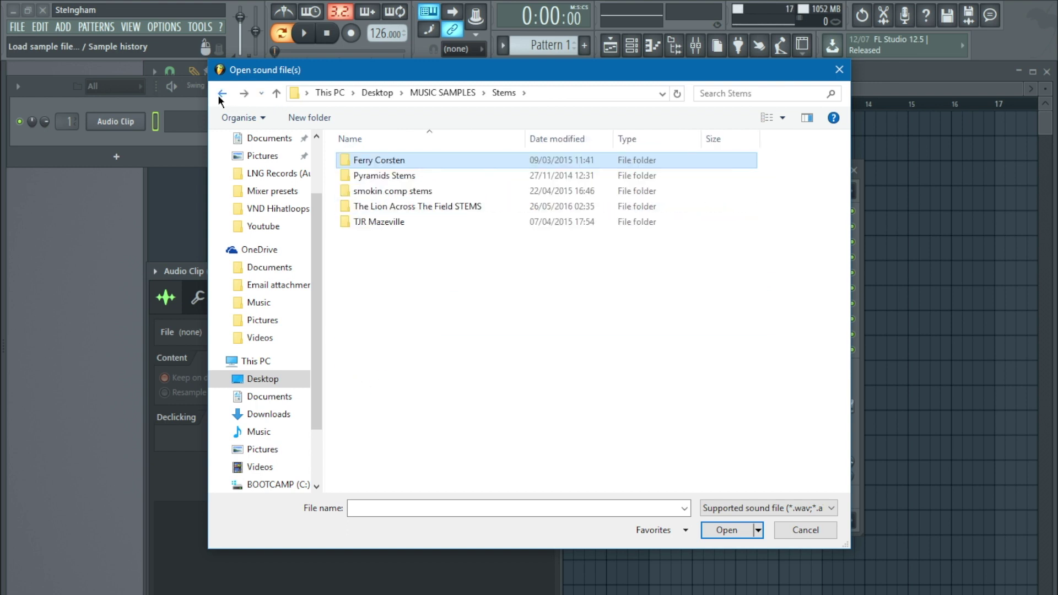
click(221, 94)
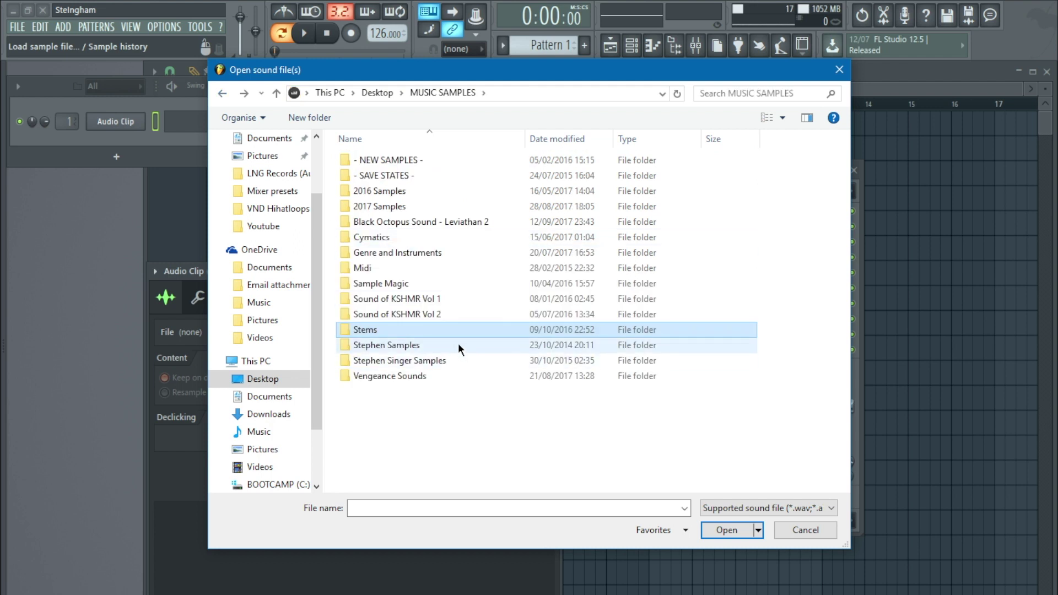
double_click(399, 346)
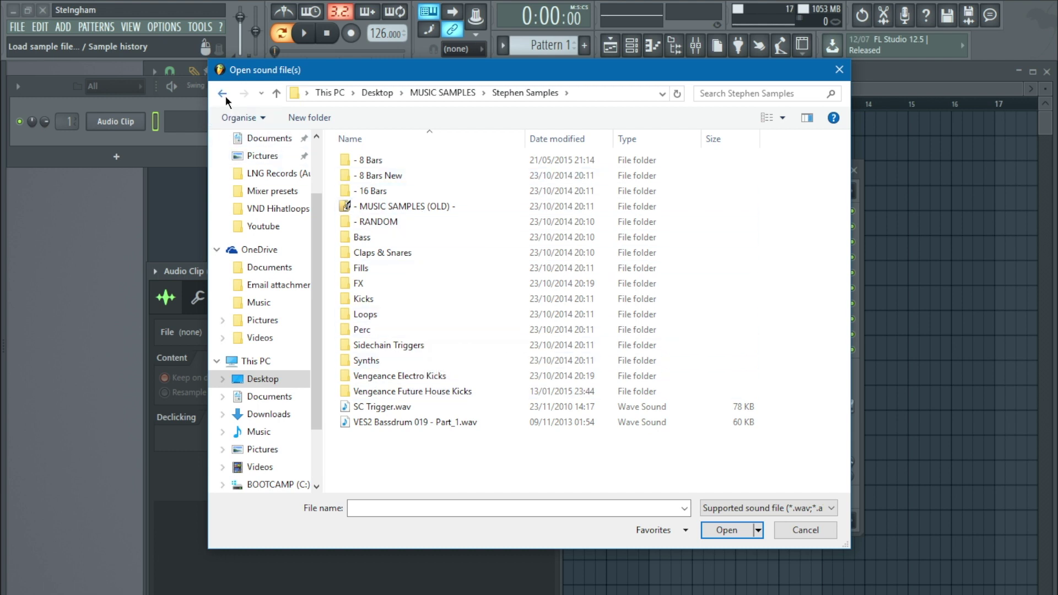
key(alt+Left)
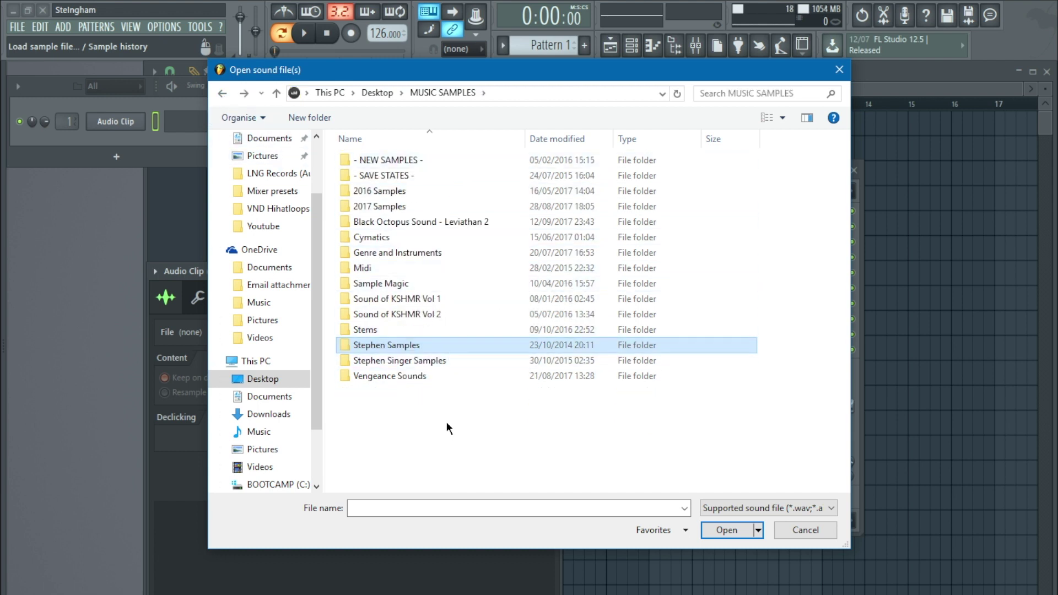
Step: Examine the sample packs in the Vengeance Sounds folder and return to MUSIC SAMPLES
double_click(366, 375)
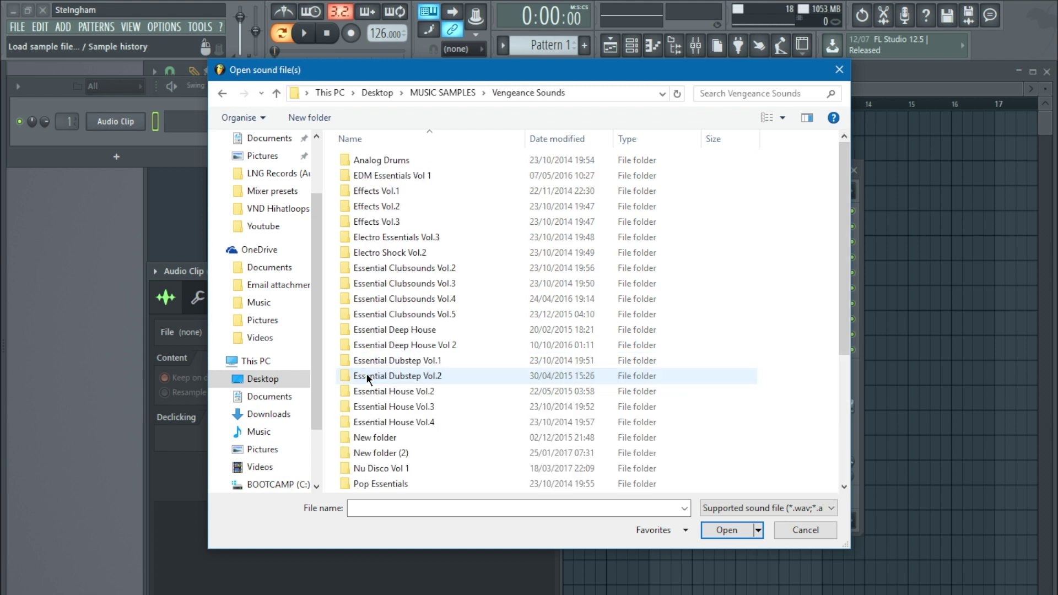
click(215, 94)
double_click(421, 378)
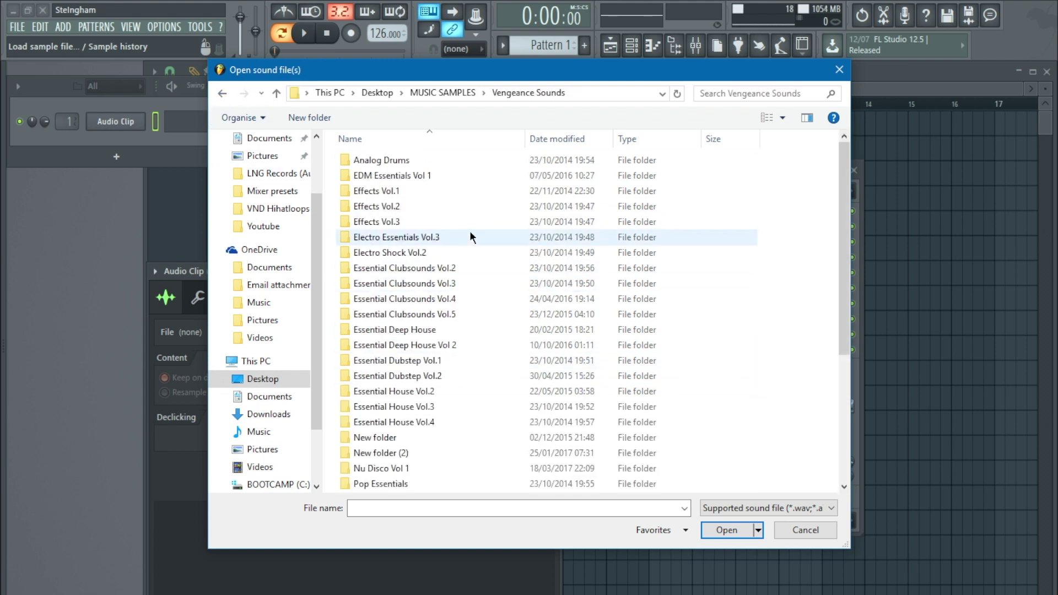
scroll(478, 229, down, 4)
scroll(474, 277, up, 4)
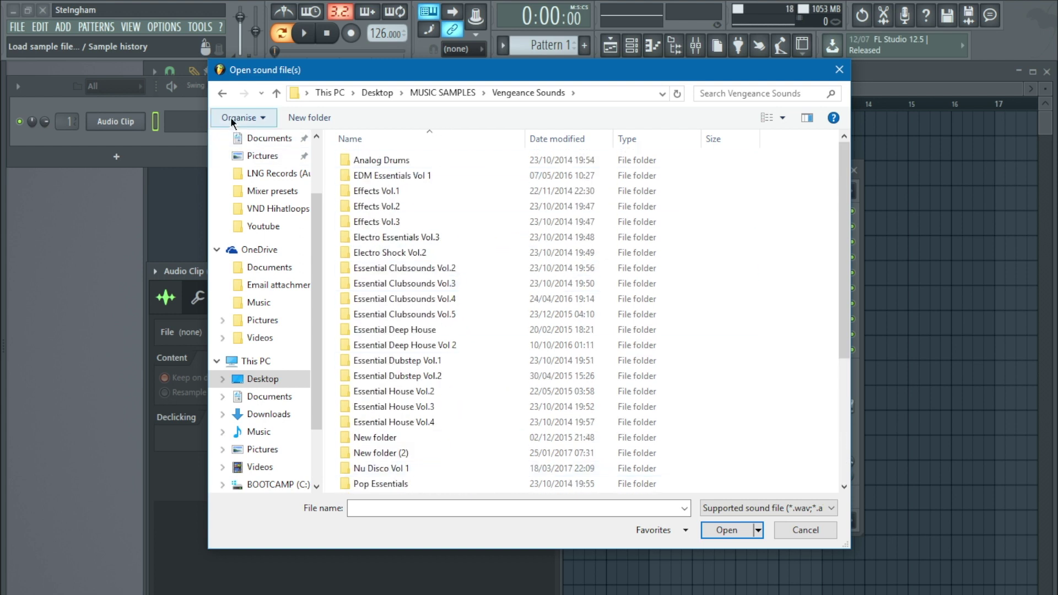
click(222, 93)
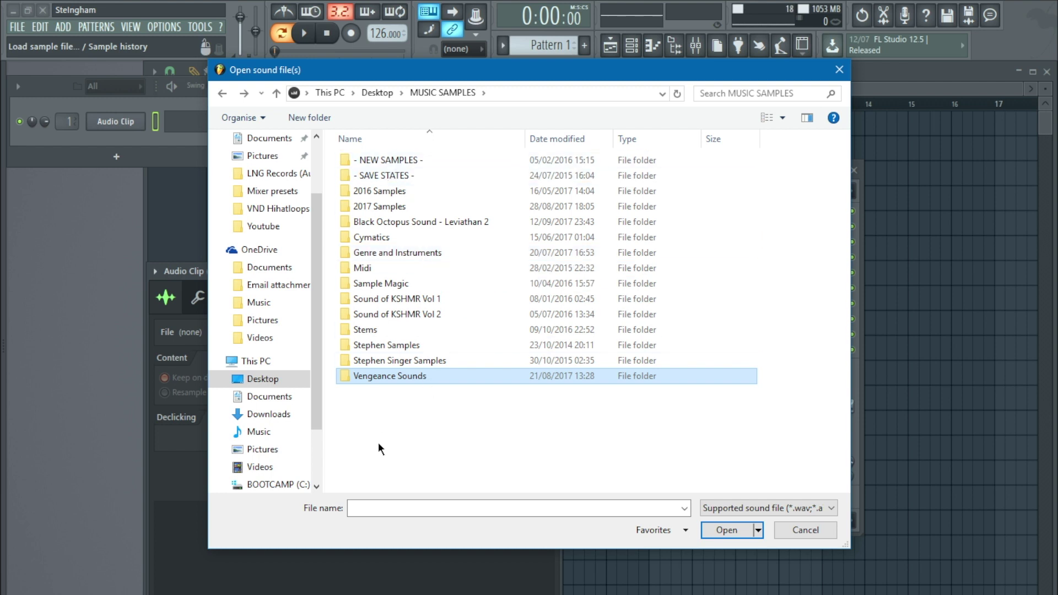
Step: Examine the Genre and Instruments folder and its Tropical House subfolder, returning to MUSIC SAMPLES
double_click(404, 254)
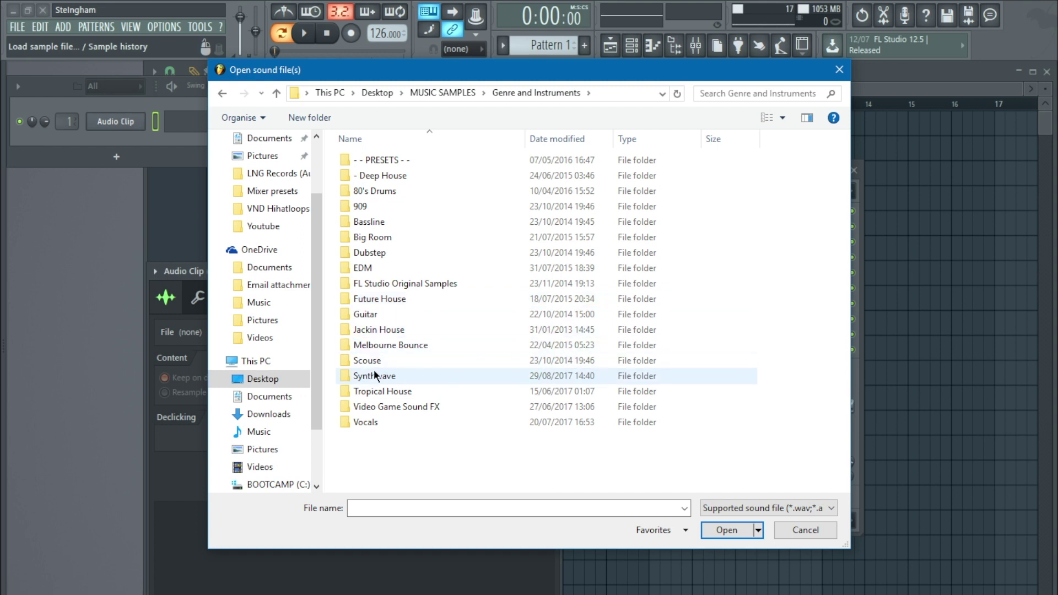
double_click(413, 391)
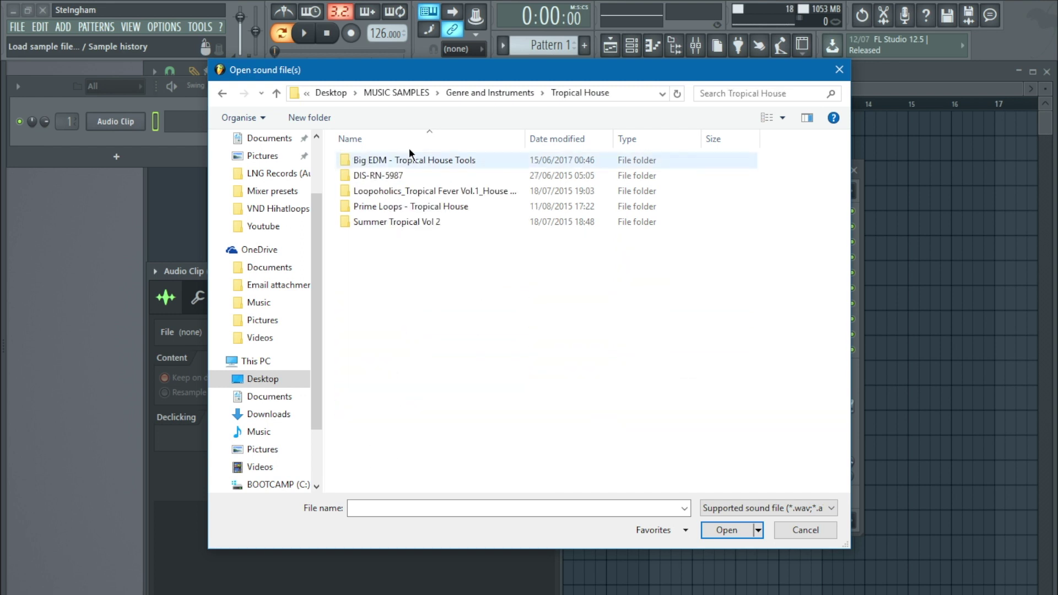
click(277, 92)
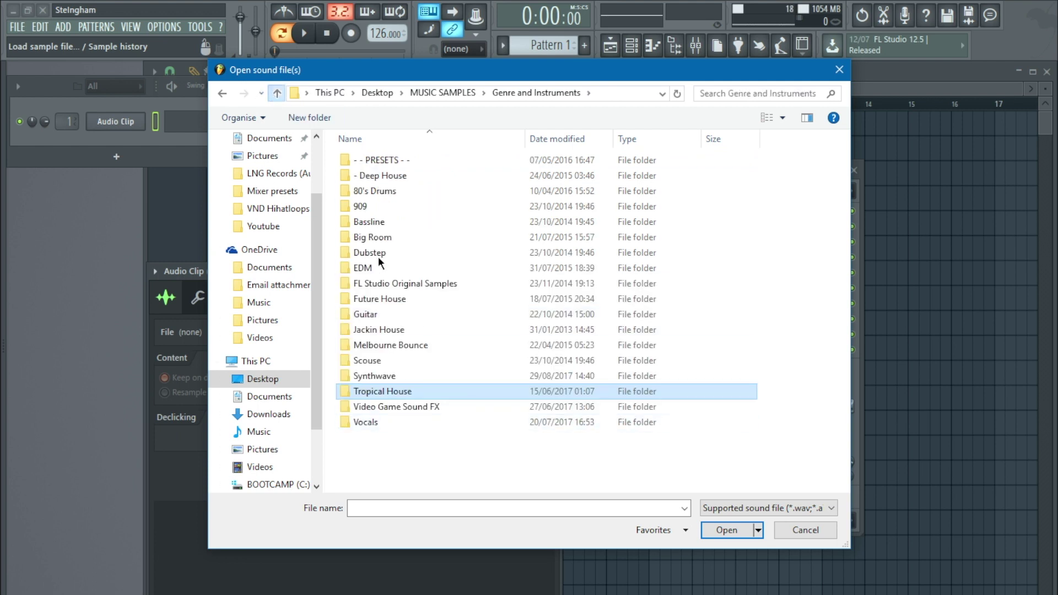
key(alt+Up)
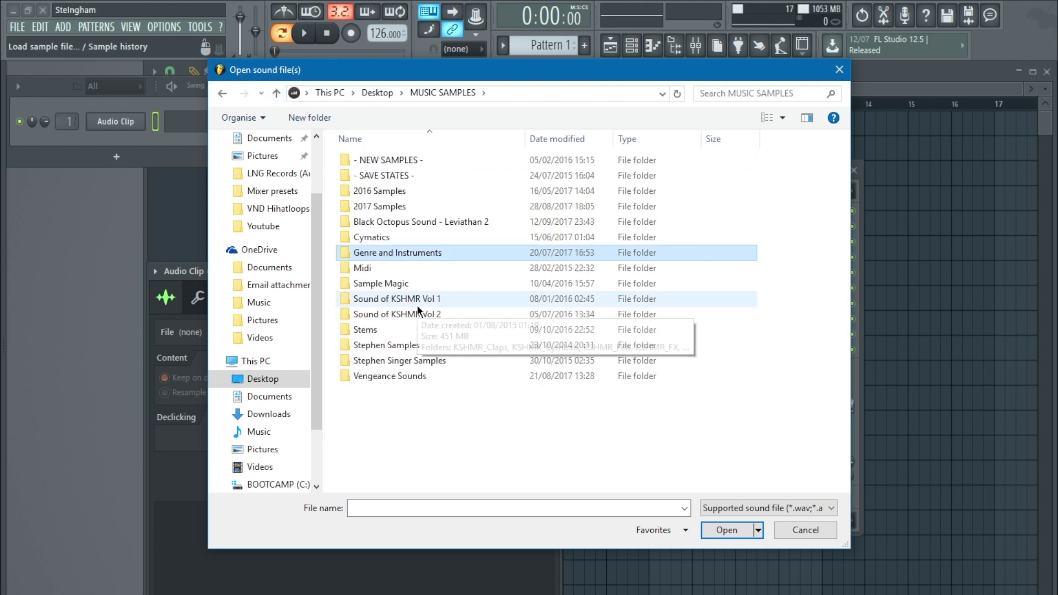